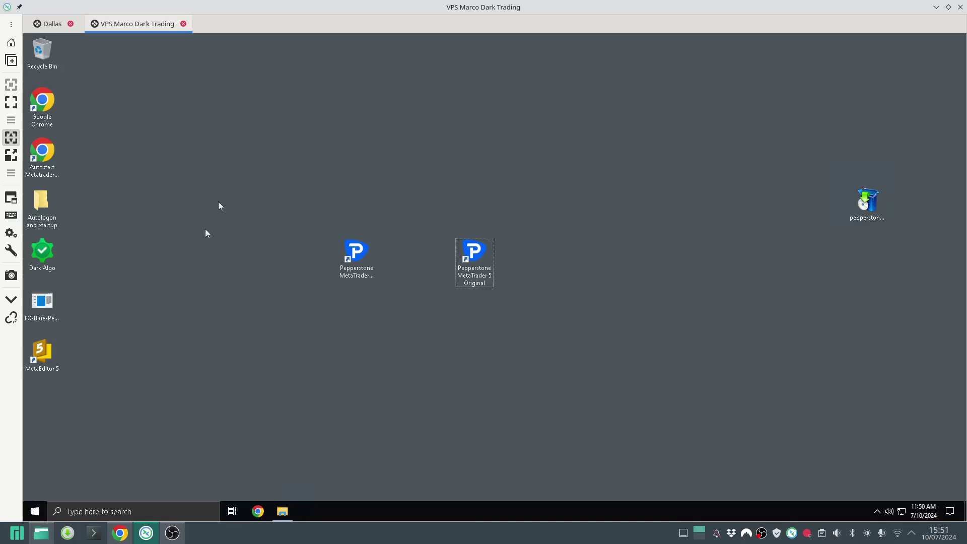
# Duplicate the Pepperstone MetaTrader 5 folder inside C:\Program Files
pyautogui.click(282, 511)
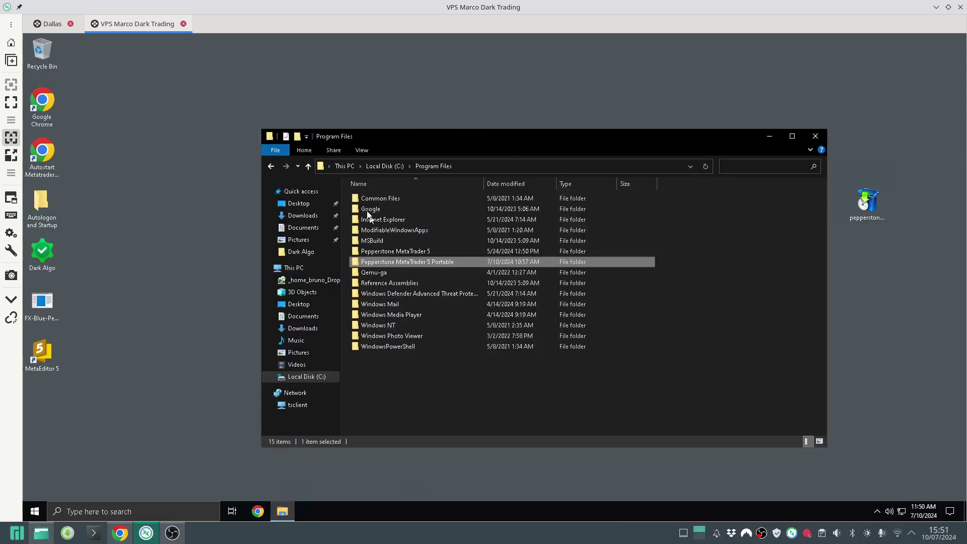
pyautogui.moveTo(261, 130); pyautogui.dragTo(205, 112)
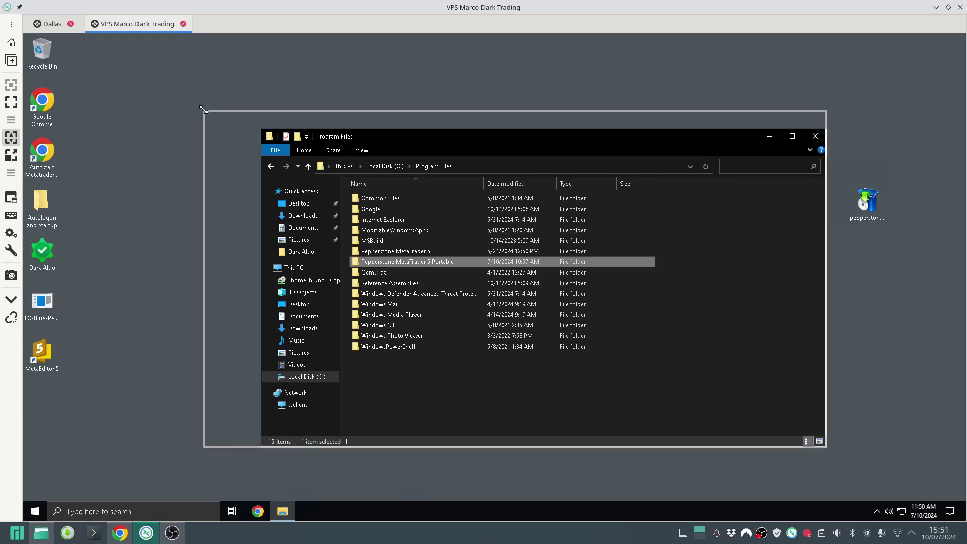
pyautogui.click(295, 233)
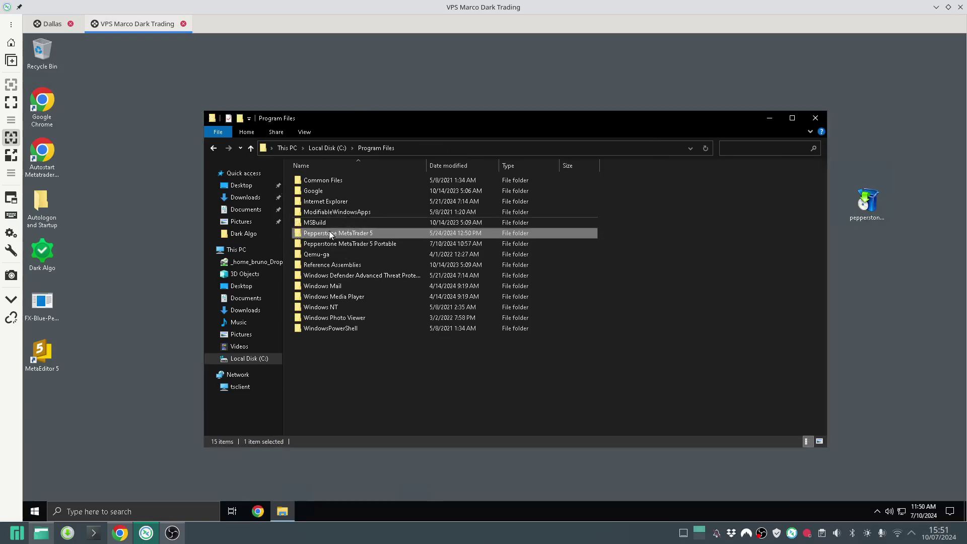
pyautogui.click(379, 368)
pyautogui.click(313, 243)
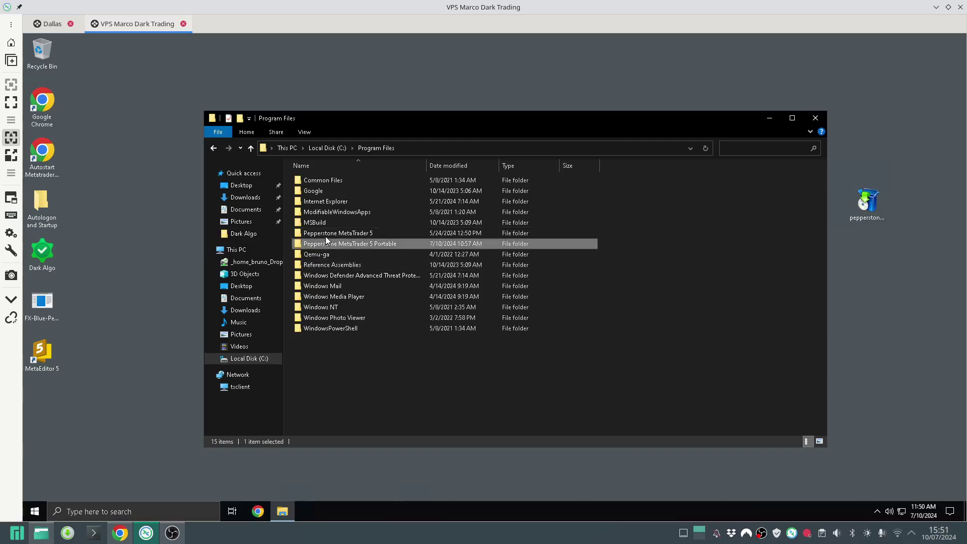
pyautogui.click(302, 232)
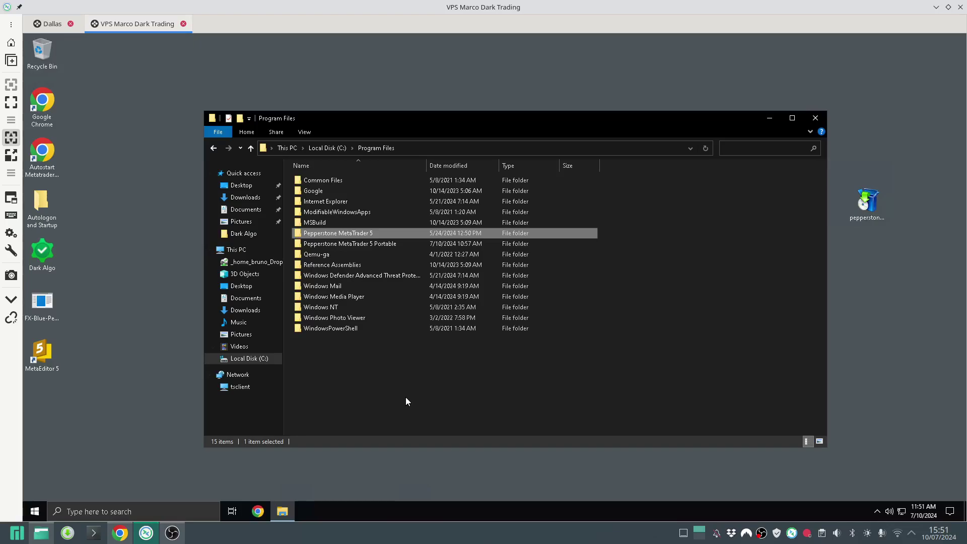
pyautogui.hotkey('ctrl', 'v')
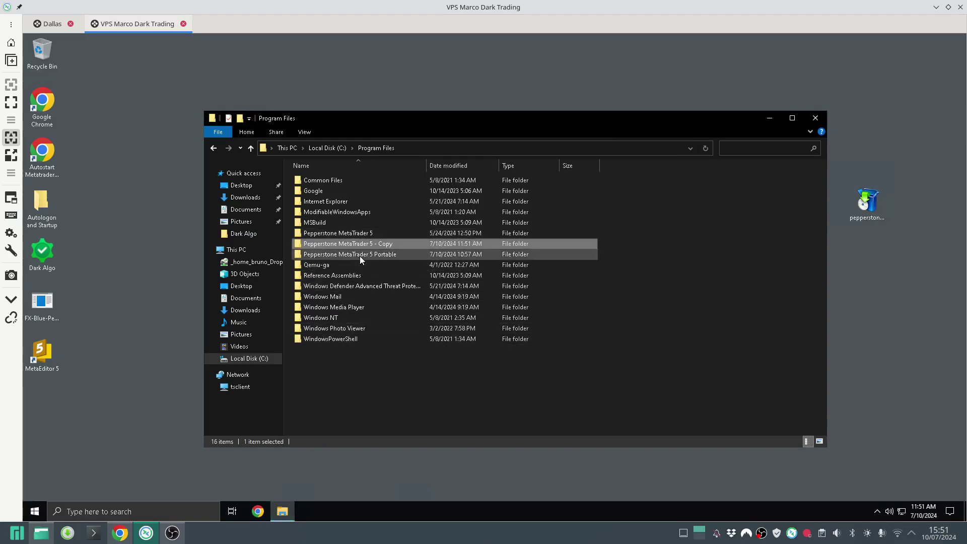
# Rename the copied folder to "Pepperstone MetaTrader 5 - Demo" and minimize the Program Files window
pyautogui.click(352, 244)
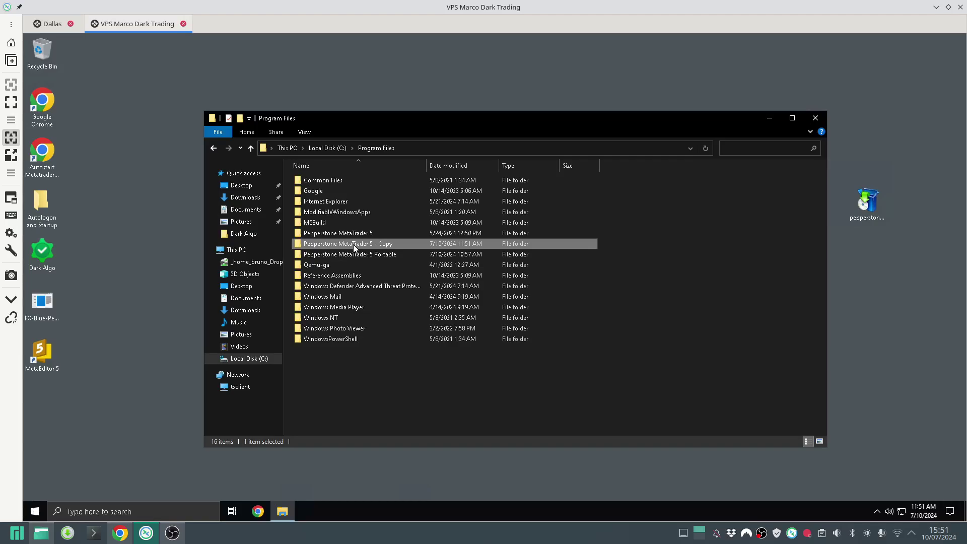
pyautogui.press('End')
pyautogui.press('BackSpace')
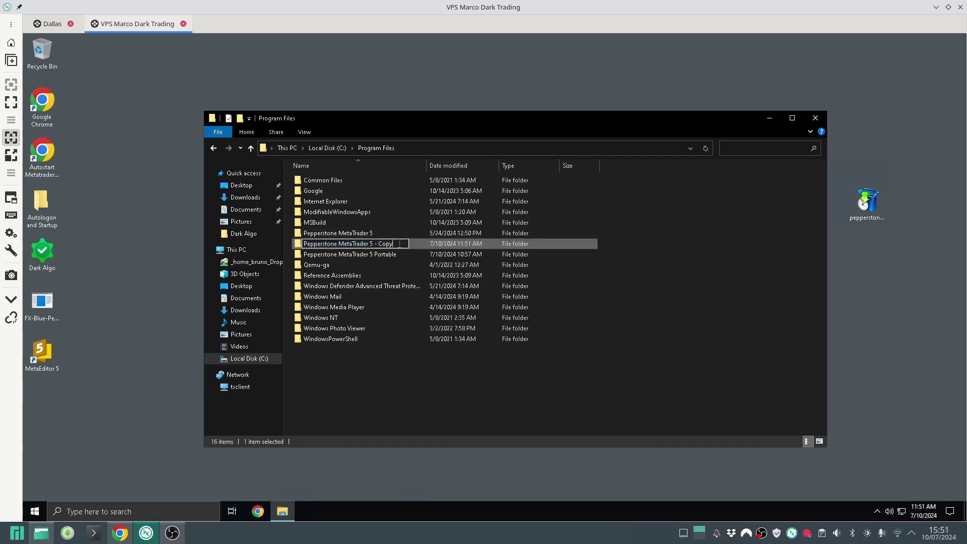
pyautogui.press('BackSpace')
pyautogui.press('BackSpace')
pyautogui.press('BackSpace')
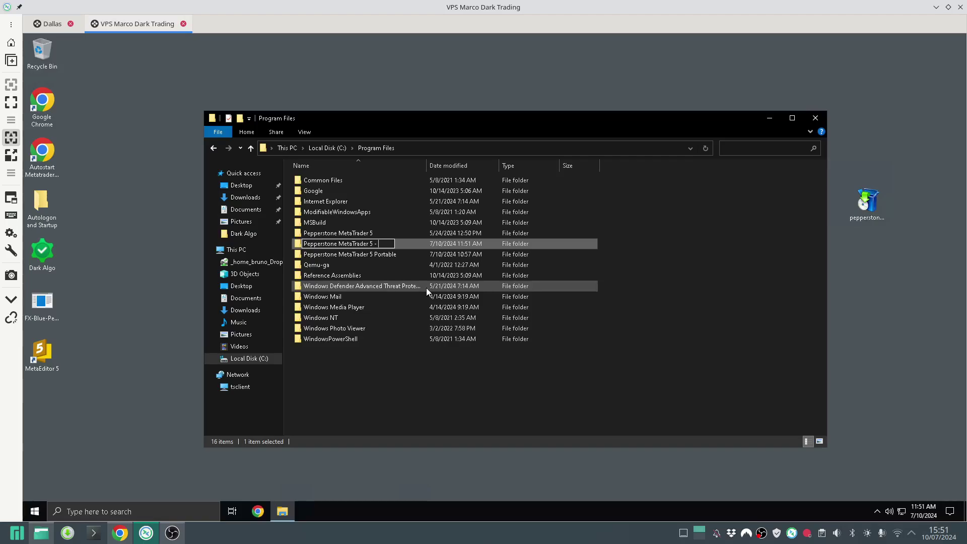
pyautogui.write('DEMO')
pyautogui.press('BackSpace')
pyautogui.press('BackSpace')
pyautogui.press('BackSpace')
pyautogui.write('emo')
pyautogui.press('Return')
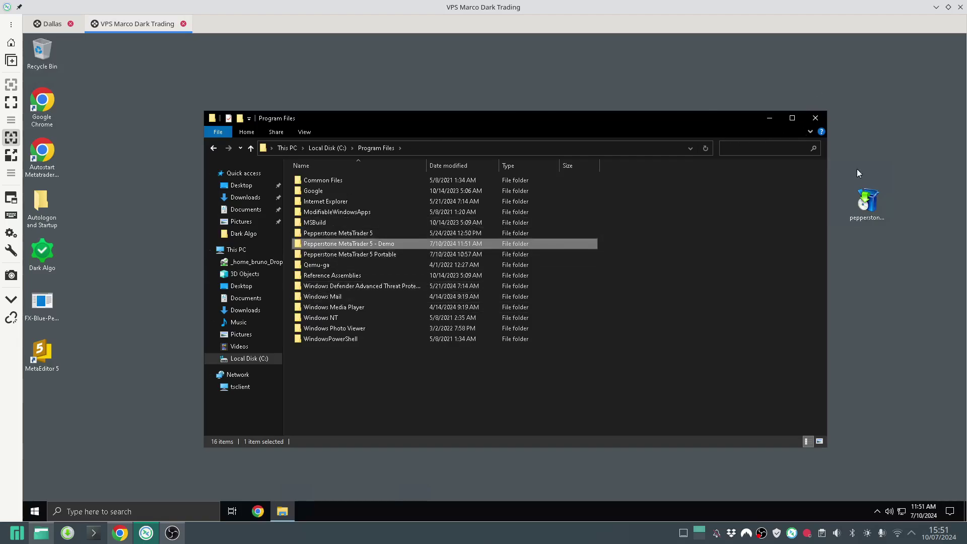
pyautogui.click(769, 119)
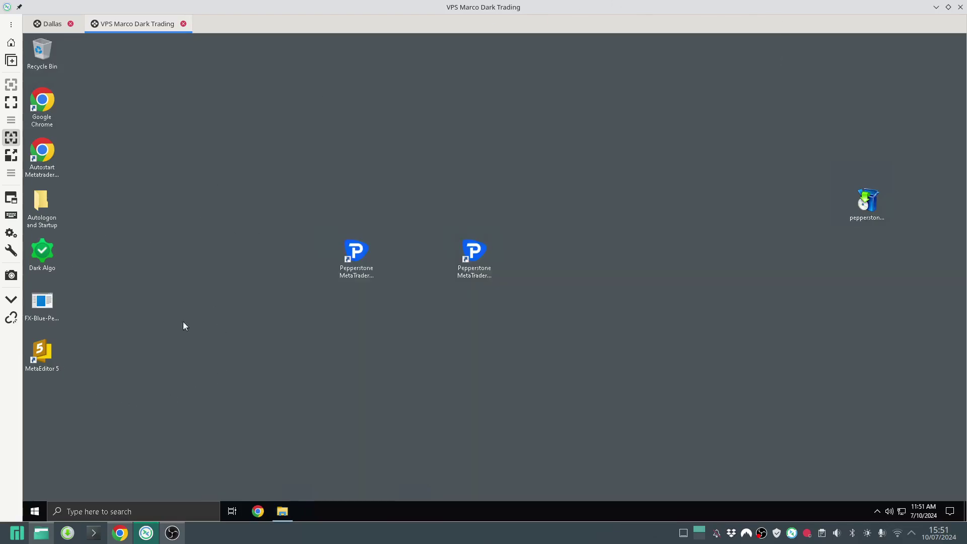
# Review the original Pepperstone MetaTrader 5 folder and the Portable folder in Program Files, then minimize the window again
pyautogui.click(272, 512)
pyautogui.click(346, 231)
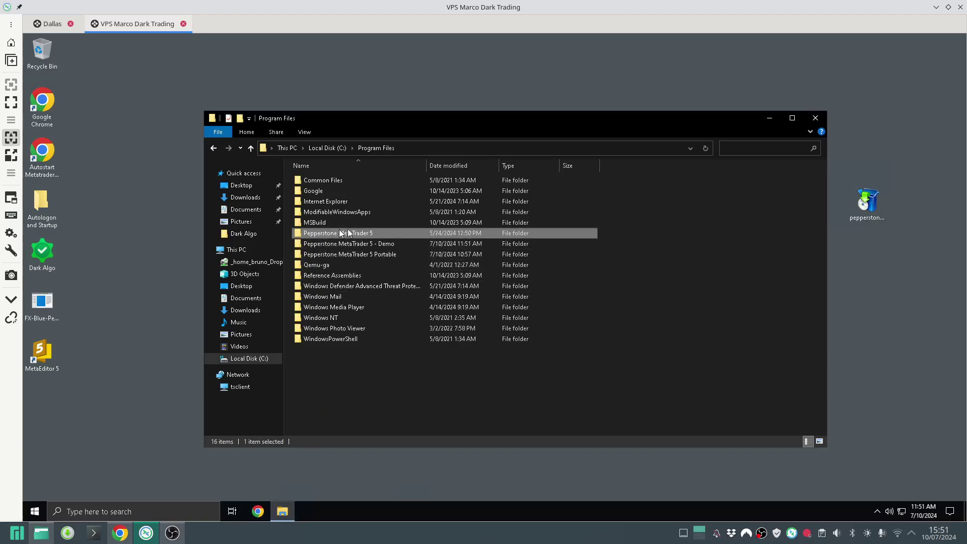
pyautogui.click(360, 255)
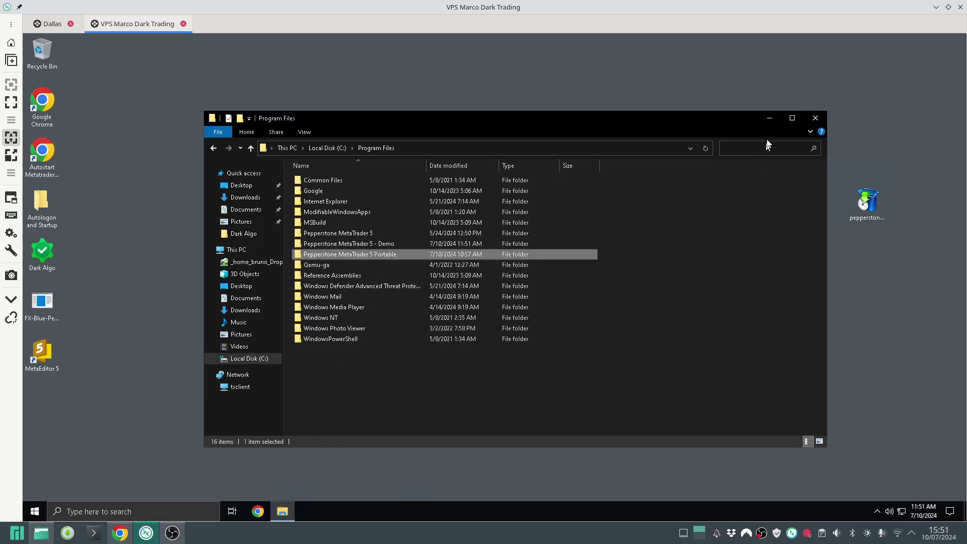
pyautogui.click(770, 119)
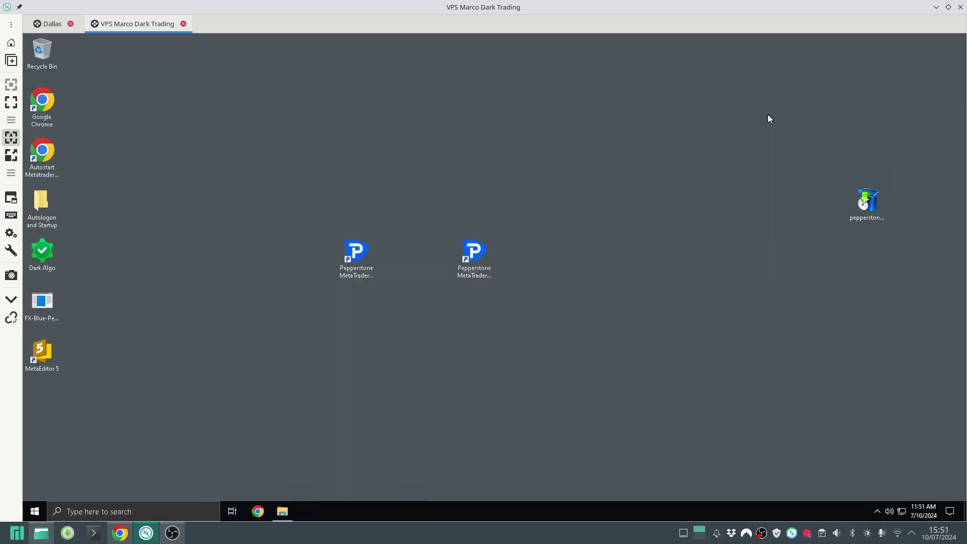
# Launch Pepperstone MetaTrader 5 Original from its desktop shortcut and open its data folder
pyautogui.click(353, 261)
pyautogui.click(471, 272)
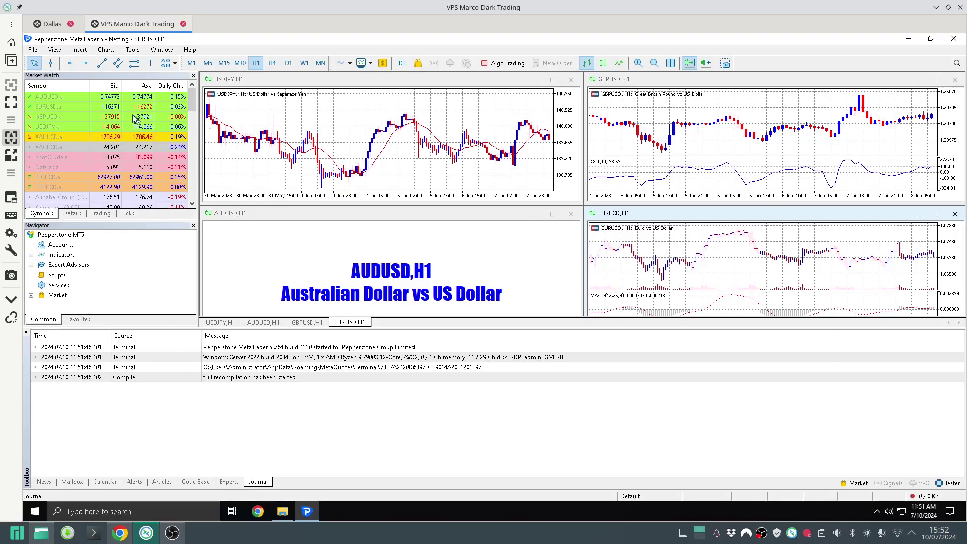
pyautogui.click(31, 51)
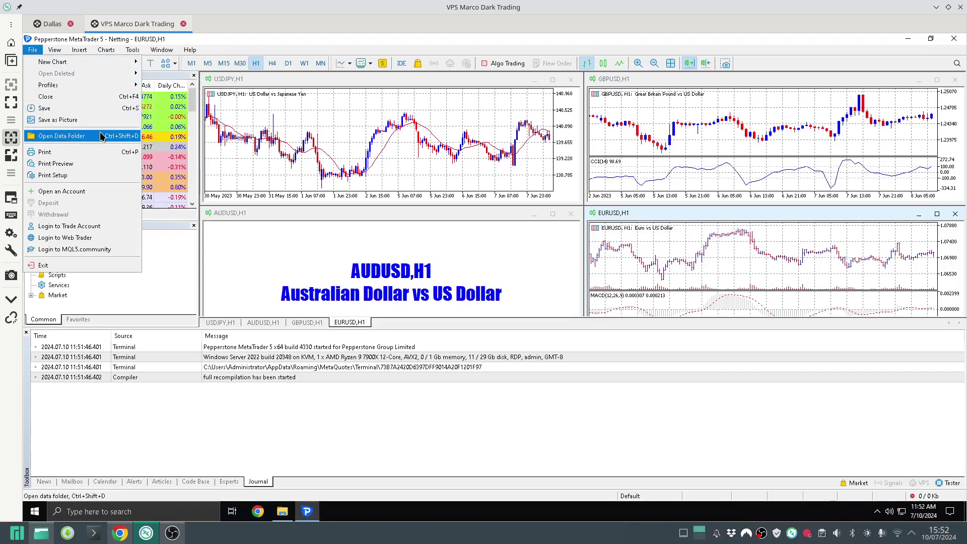
pyautogui.click(55, 139)
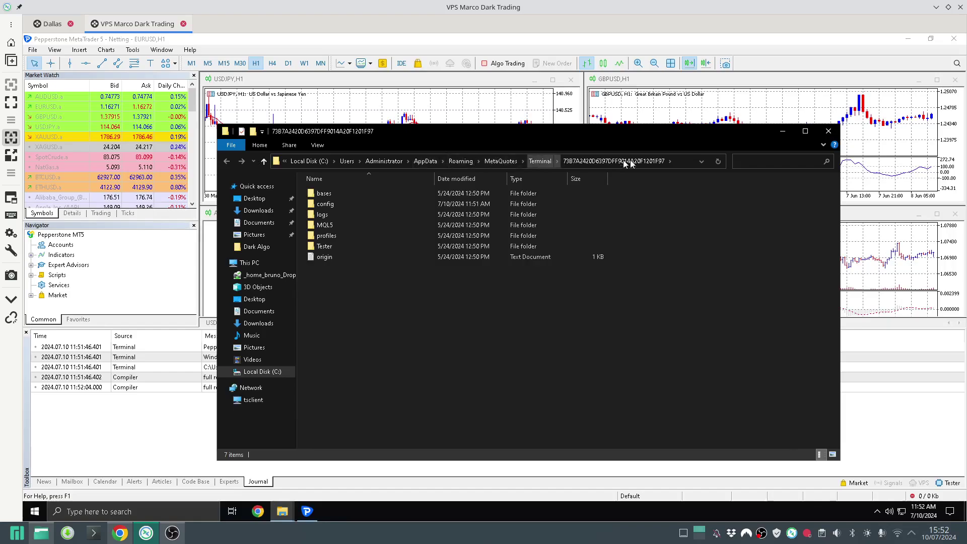
# Examine the data folder's full path, then close the folder and the terminal without opening an account
pyautogui.click(644, 160)
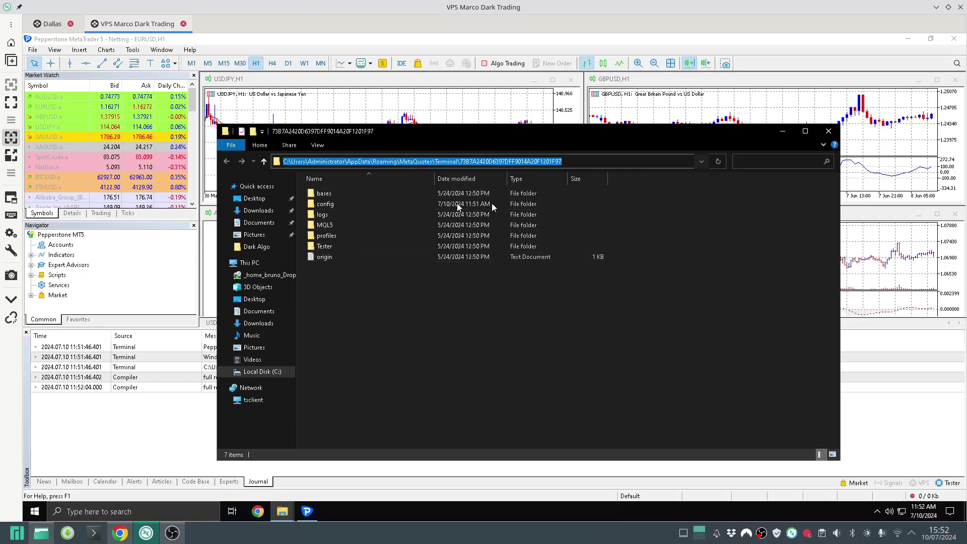
pyautogui.click(480, 364)
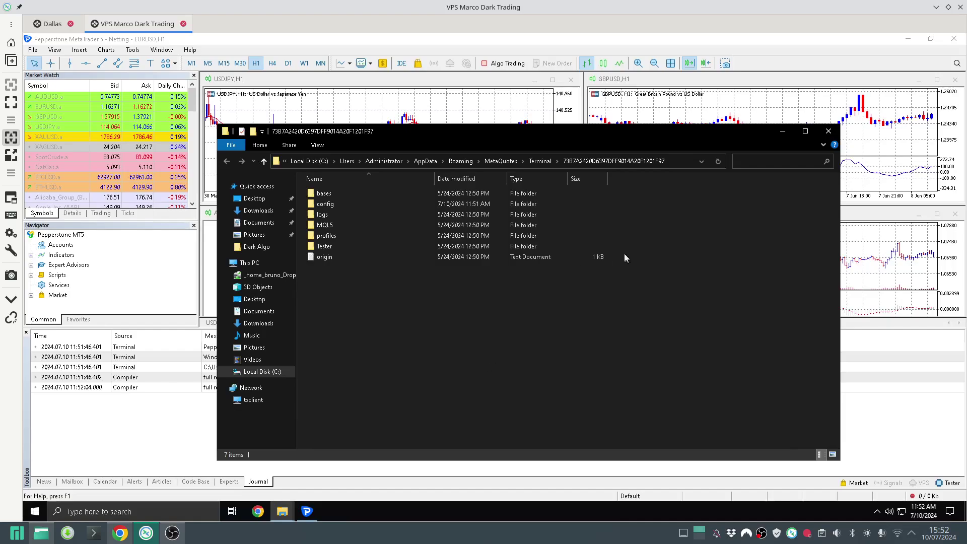
pyautogui.click(828, 132)
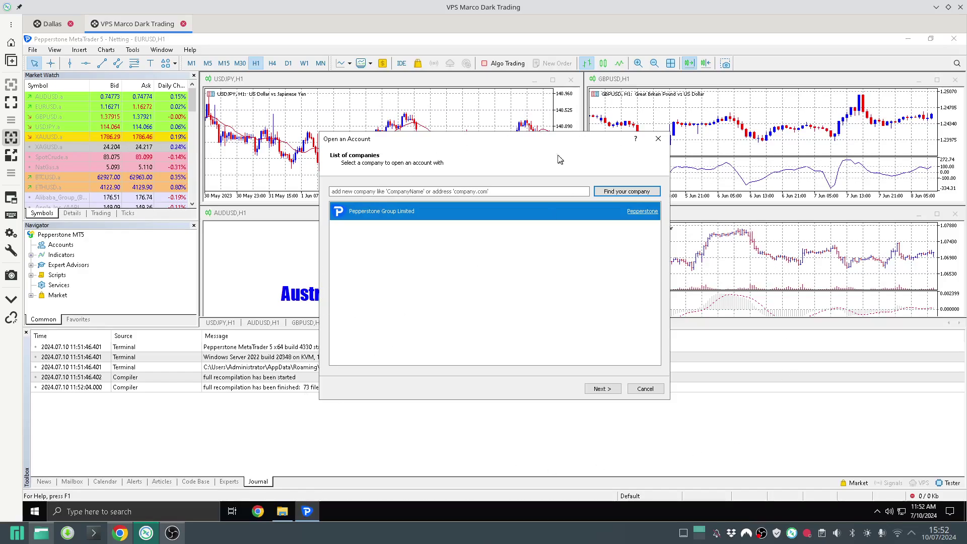
pyautogui.click(645, 389)
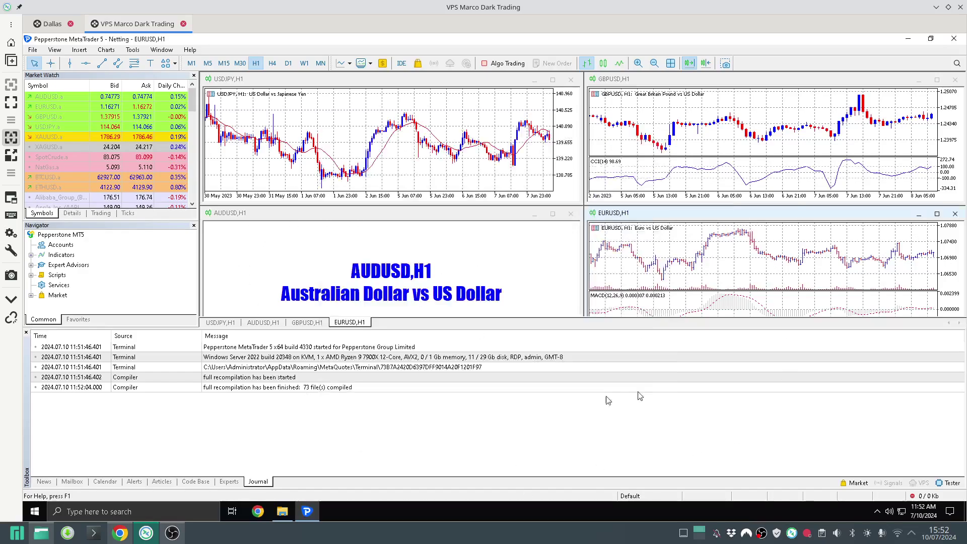
pyautogui.click(950, 40)
# Open the properties of the Pepperstone MetaTrader 5 Original desktop shortcut and examine its target path
pyautogui.click(357, 269)
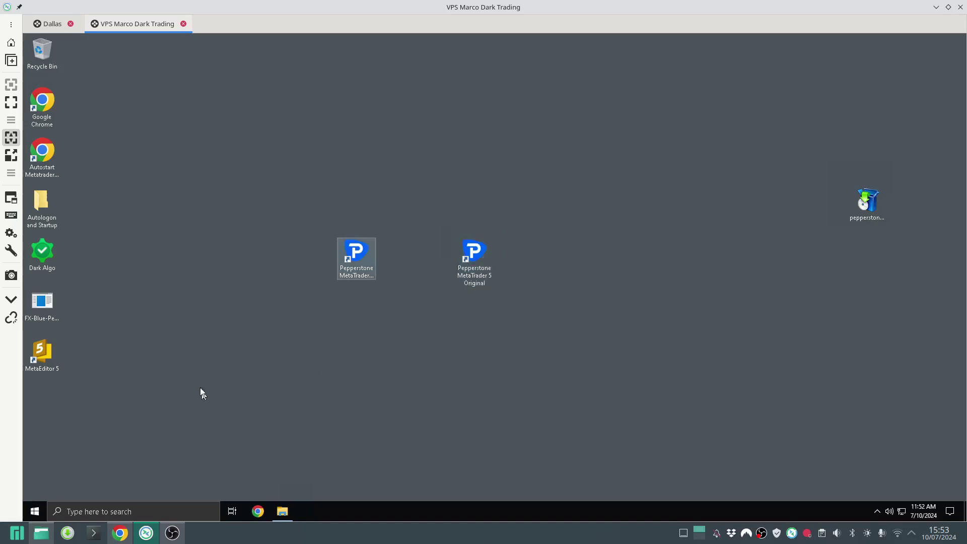
pyautogui.click(354, 266)
pyautogui.click(485, 267)
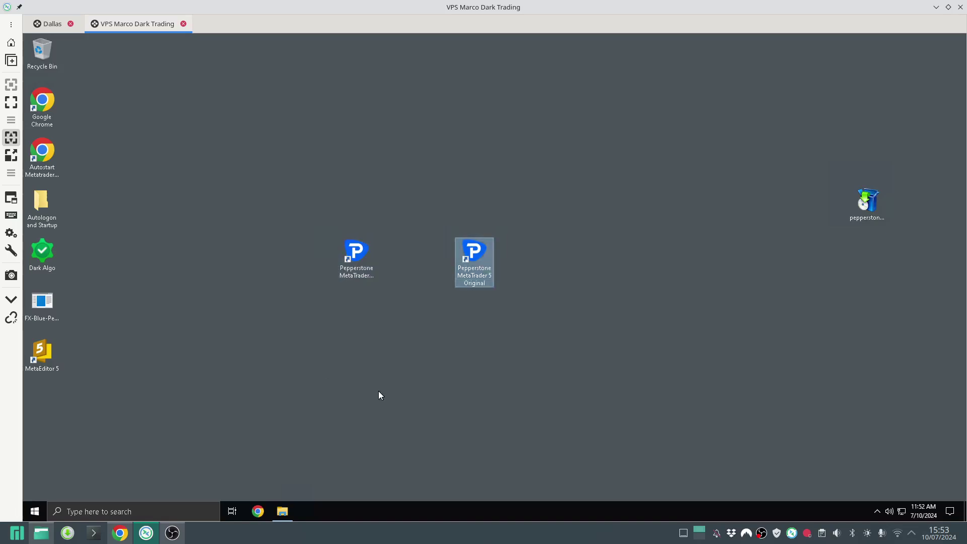
pyautogui.rightClick(478, 275)
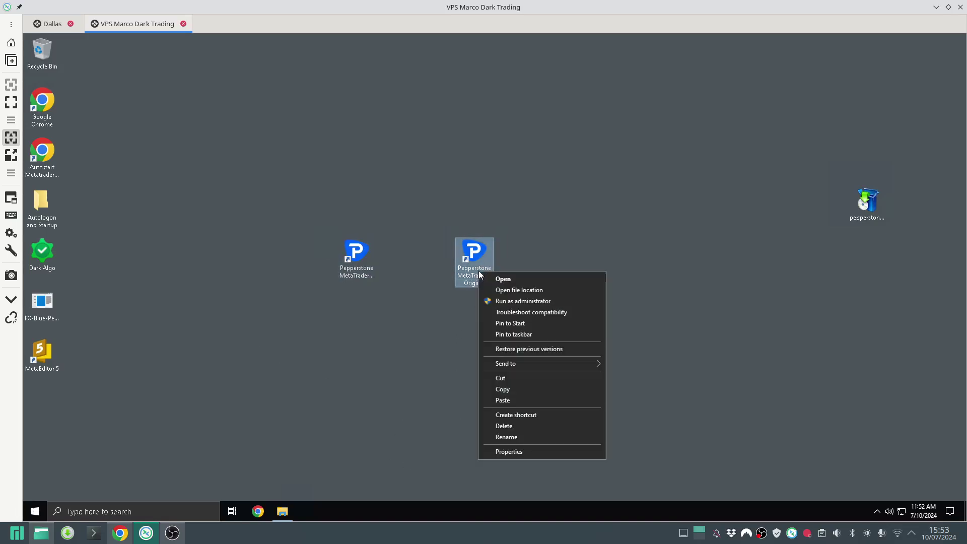
pyautogui.click(508, 452)
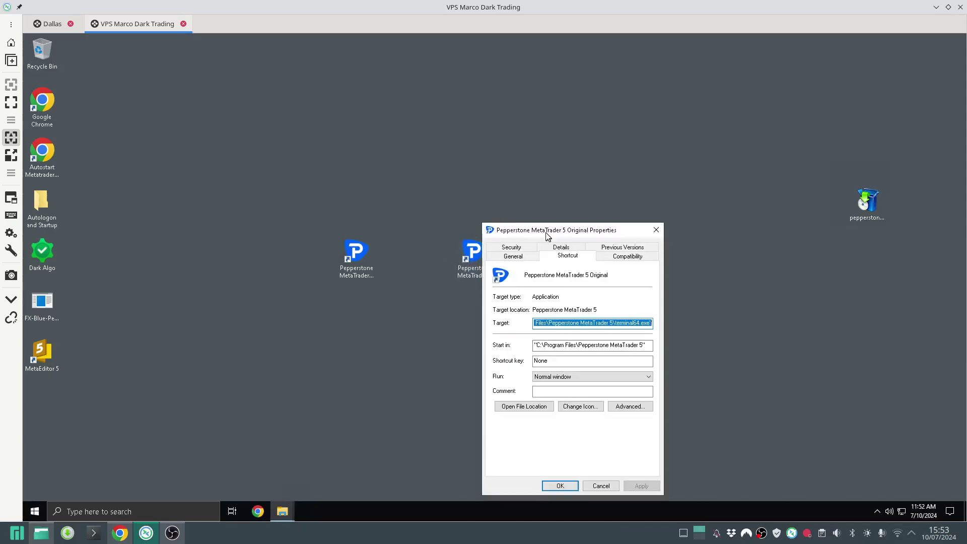
pyautogui.moveTo(242, 190); pyautogui.dragTo(263, 189)
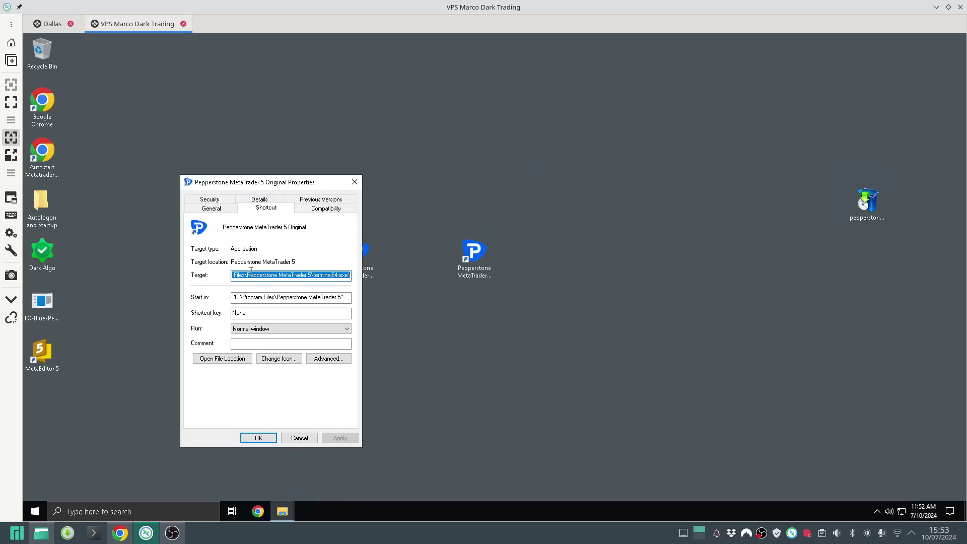
pyautogui.click(246, 277)
pyautogui.press('Home')
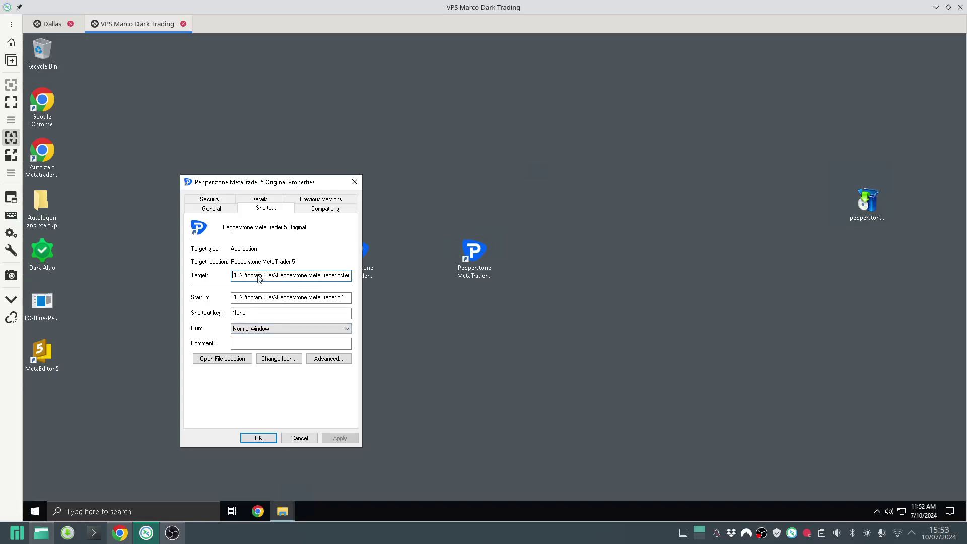
pyautogui.moveTo(275, 275); pyautogui.dragTo(358, 277)
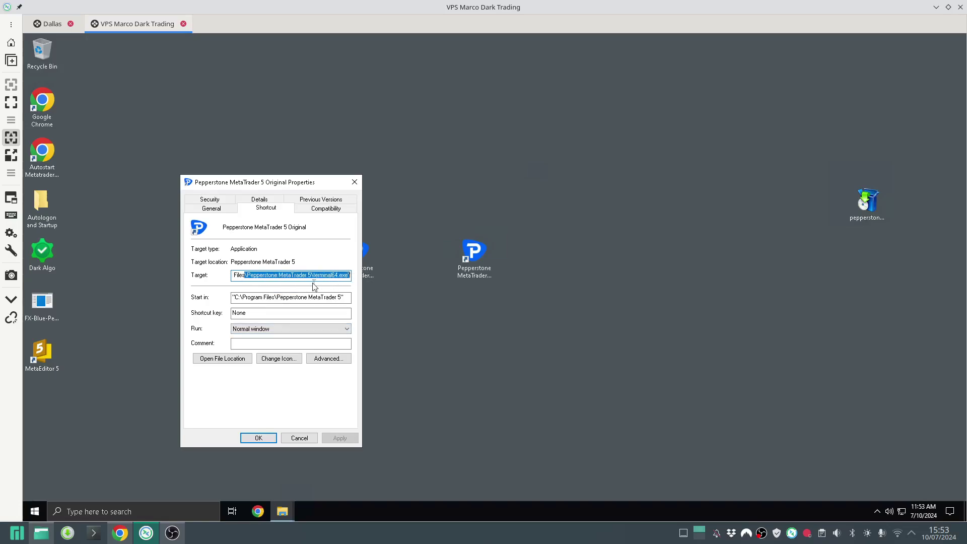
# Locate terminal64 in the Pepperstone MetaTrader 5 folder under Program Files, then return to the shortcut's properties
pyautogui.click(280, 515)
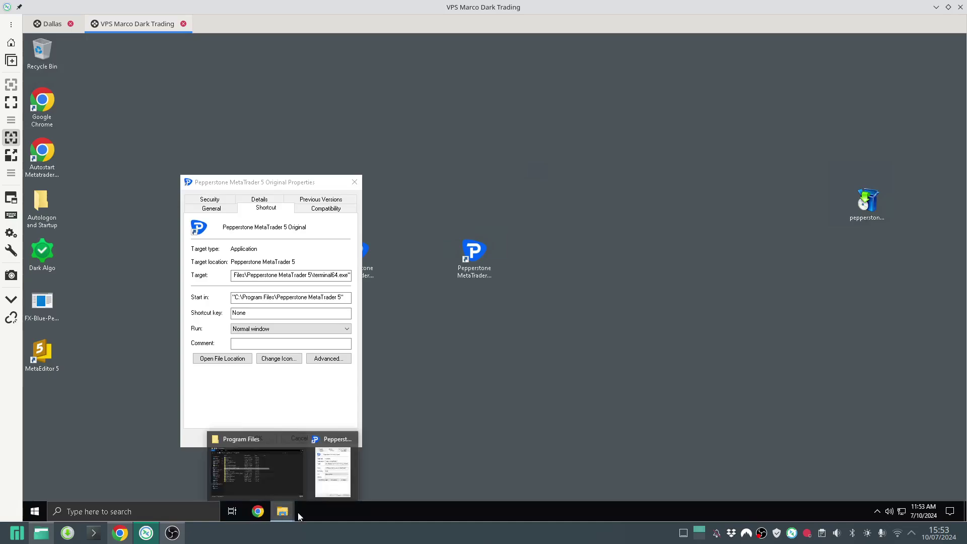
pyautogui.click(279, 475)
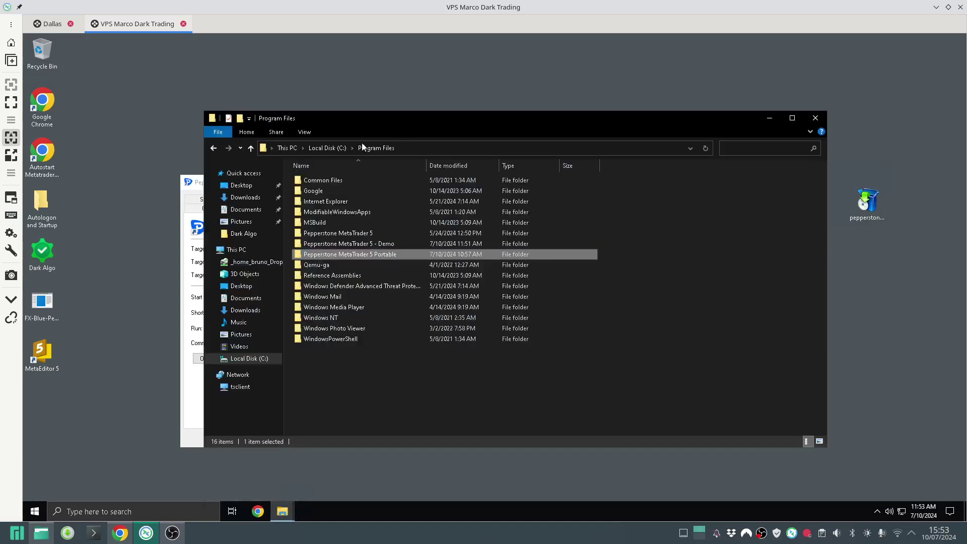
pyautogui.click(347, 234)
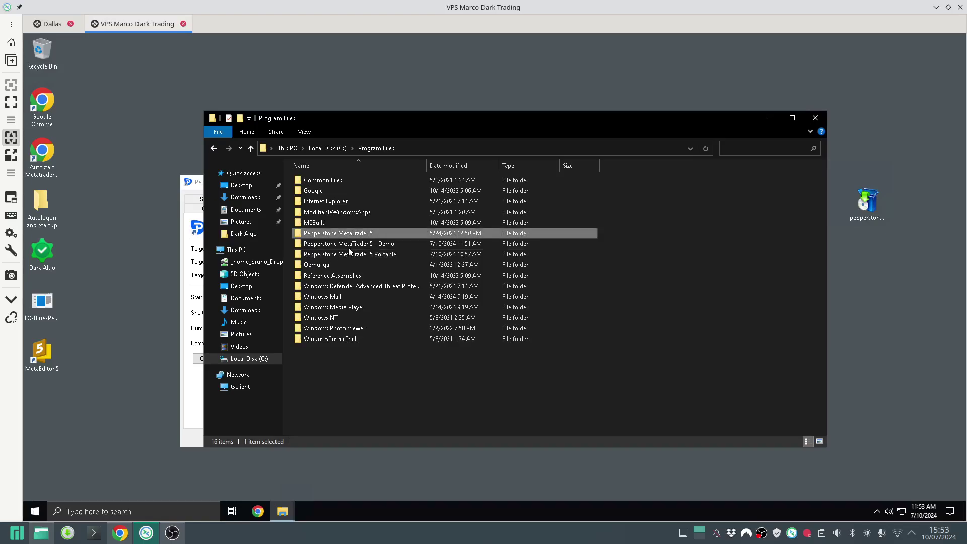
pyautogui.press('Return')
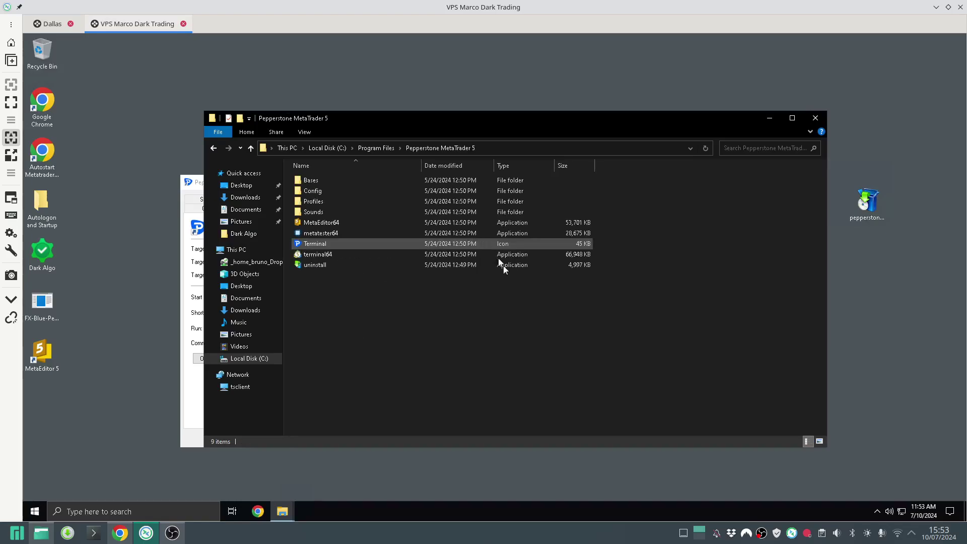
pyautogui.click(328, 255)
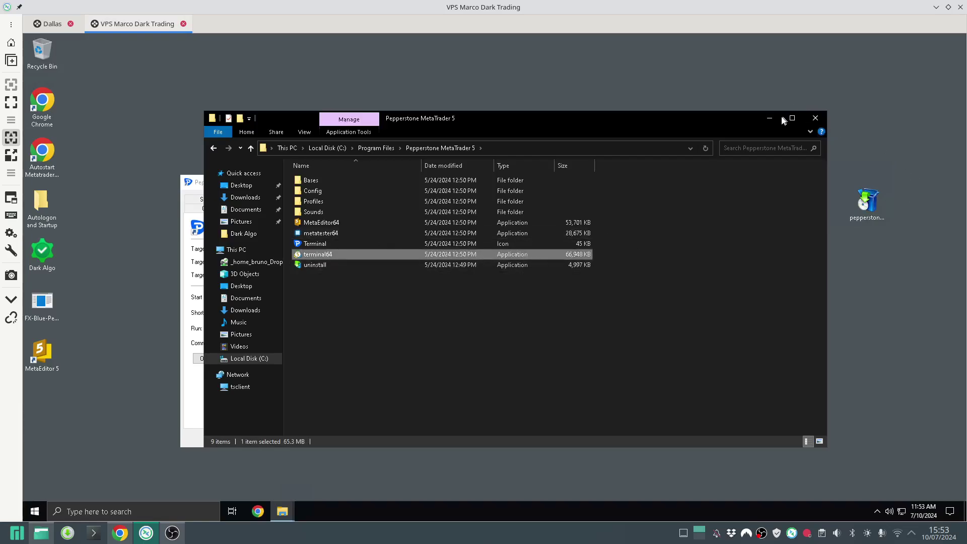
pyautogui.press('BackSpace')
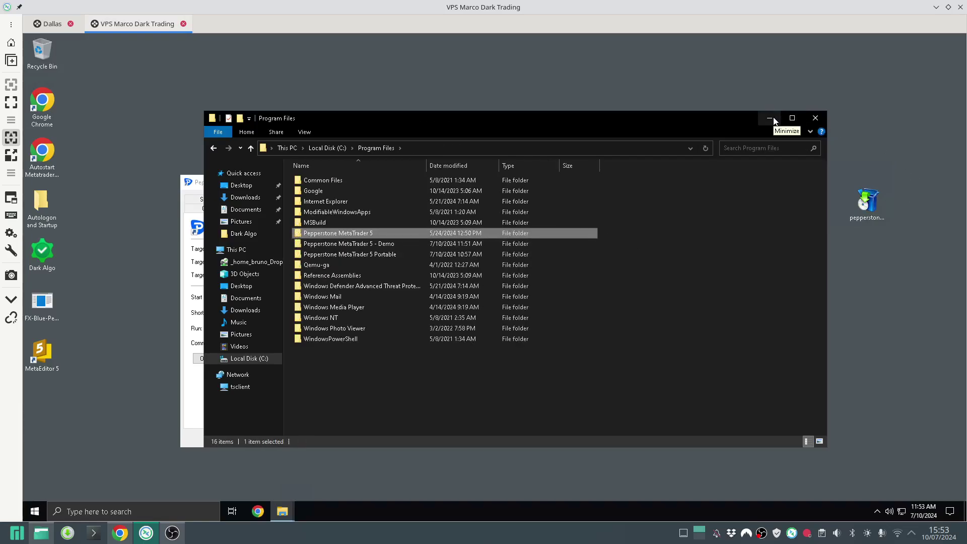
pyautogui.click(770, 118)
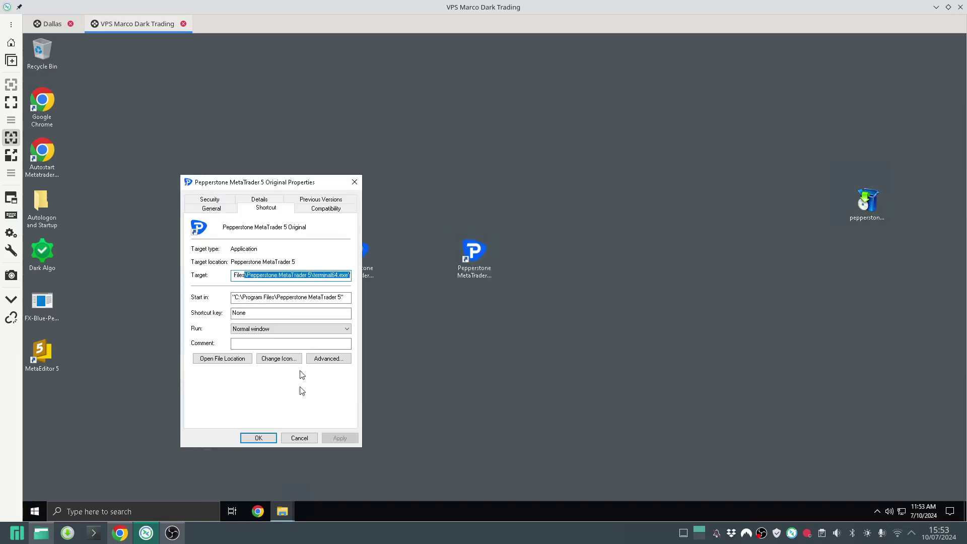
# Close the Original shortcut's properties without changes and open the properties of the Pepperstone MetaTrader 5 Portable desktop shortcut
pyautogui.click(298, 438)
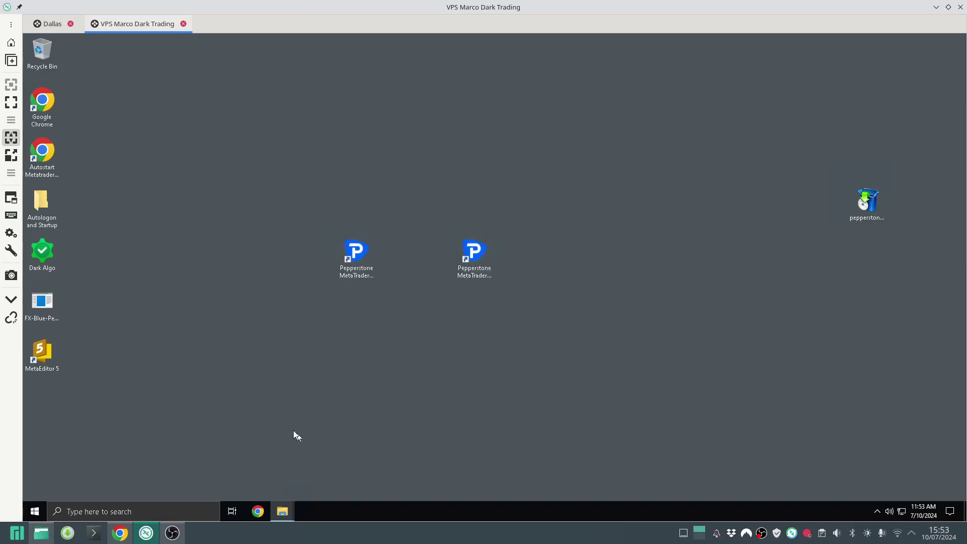
pyautogui.click(367, 272)
pyautogui.click(471, 284)
pyautogui.click(360, 274)
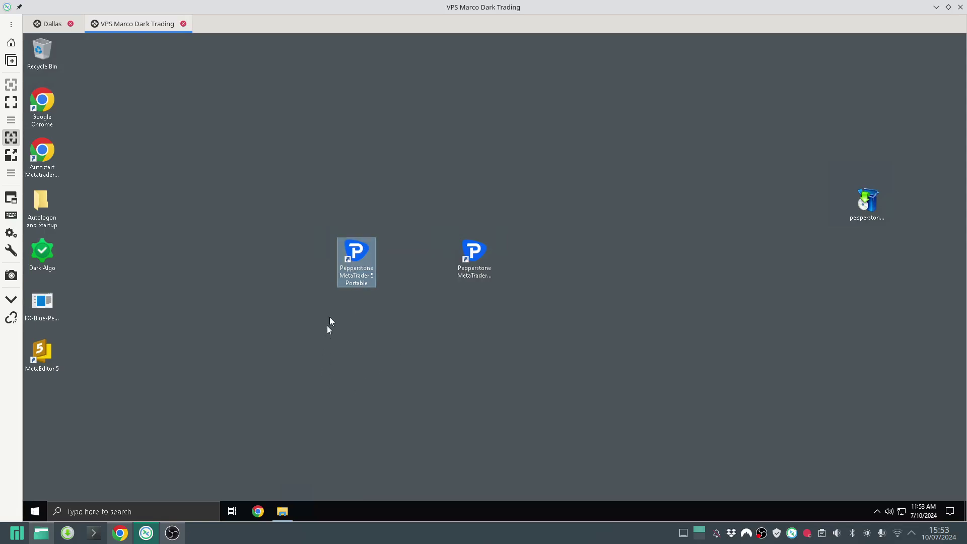
pyautogui.rightClick(355, 276)
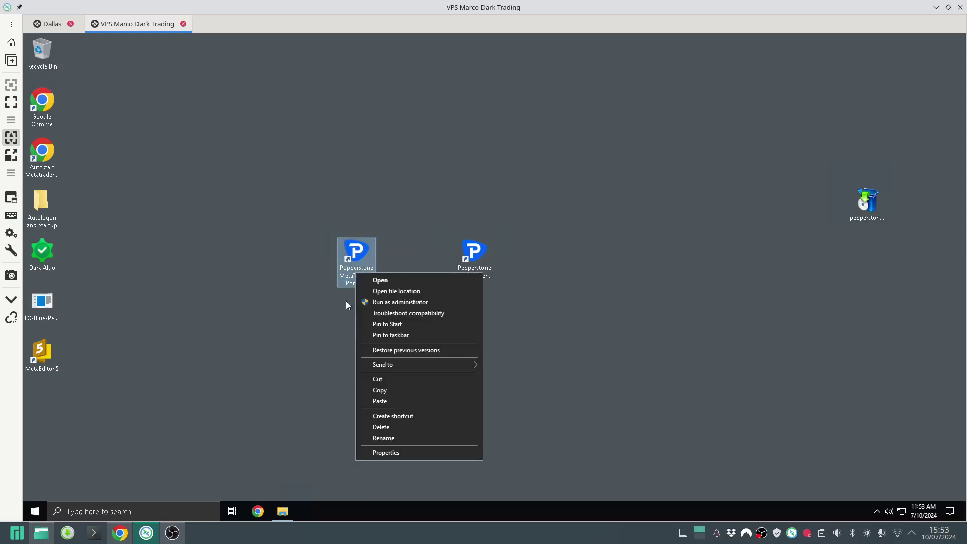
pyautogui.click(385, 452)
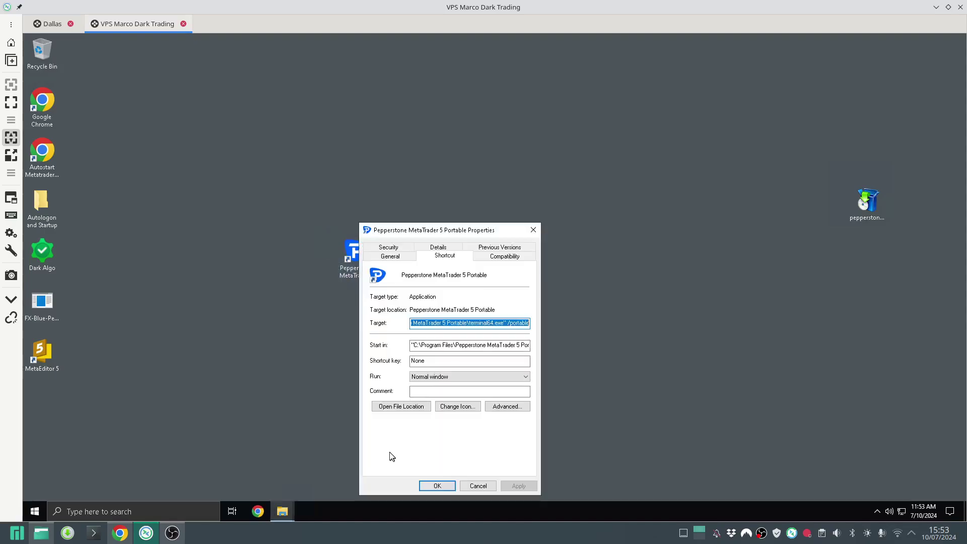
# Examine the full target path of the Portable shortcut, including the Pepperstone MetaTrader 5 Portable folder name
pyautogui.click(484, 326)
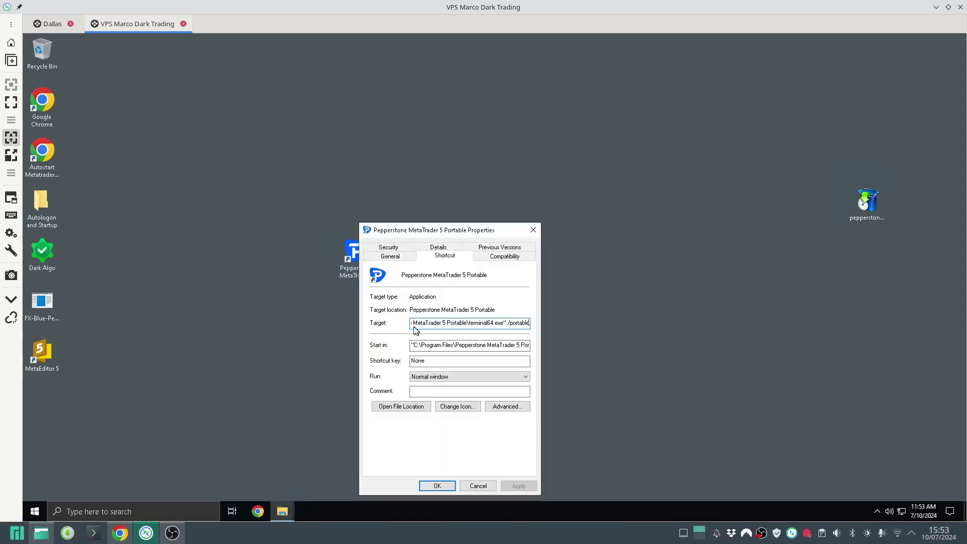
pyautogui.press('Home')
pyautogui.click(509, 324)
pyautogui.press('End')
pyautogui.hotkey('ctrl', 'Left')
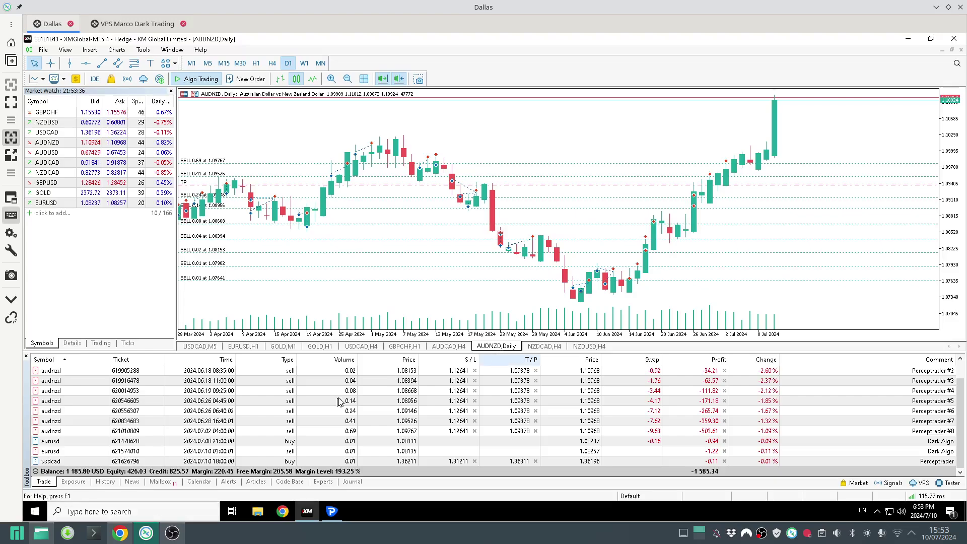
pyautogui.hotkey('ctrl', 'Right')
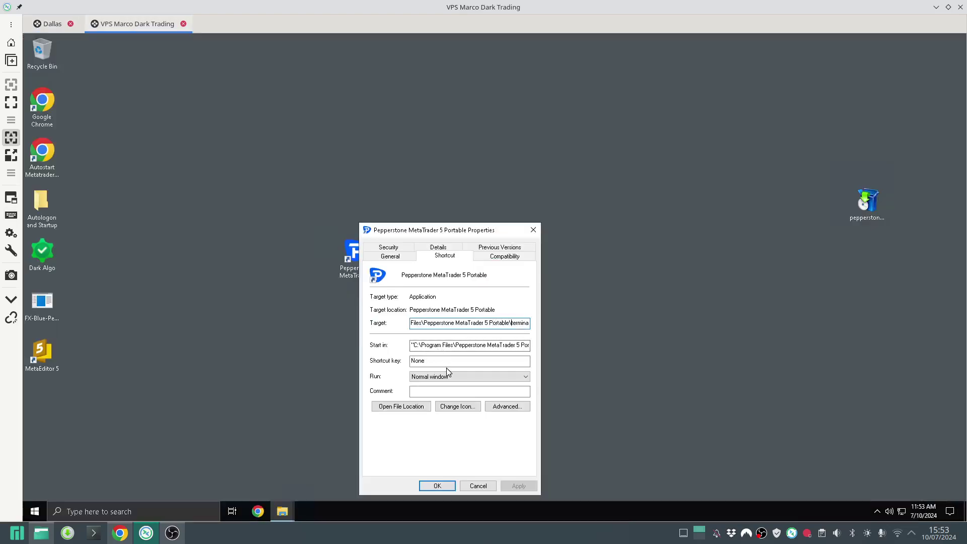
pyautogui.press('Right')
pyautogui.press('Right')
pyautogui.press('Right')
pyautogui.press('Right')
pyautogui.press('Right')
pyautogui.press('Right')
pyautogui.press('Right')
pyautogui.press('Right')
pyautogui.moveTo(453, 322); pyautogui.dragTo(479, 323)
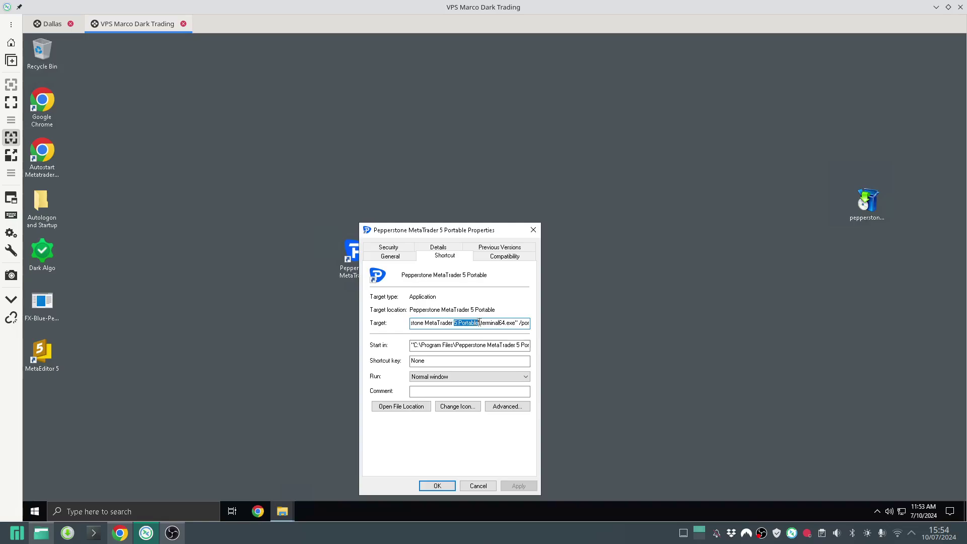
# Examine the start folder and the /portable parameter ending the shortcut's target, then close the properties without changes
pyautogui.click(455, 347)
pyautogui.press('End')
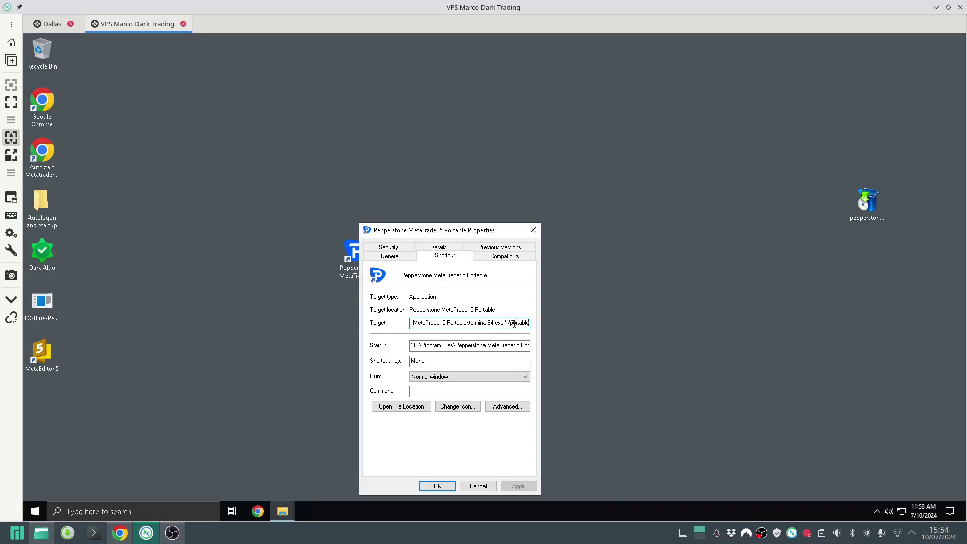
pyautogui.moveTo(500, 323); pyautogui.dragTo(536, 325)
pyautogui.click(489, 325)
pyautogui.moveTo(505, 324); pyautogui.dragTo(540, 324)
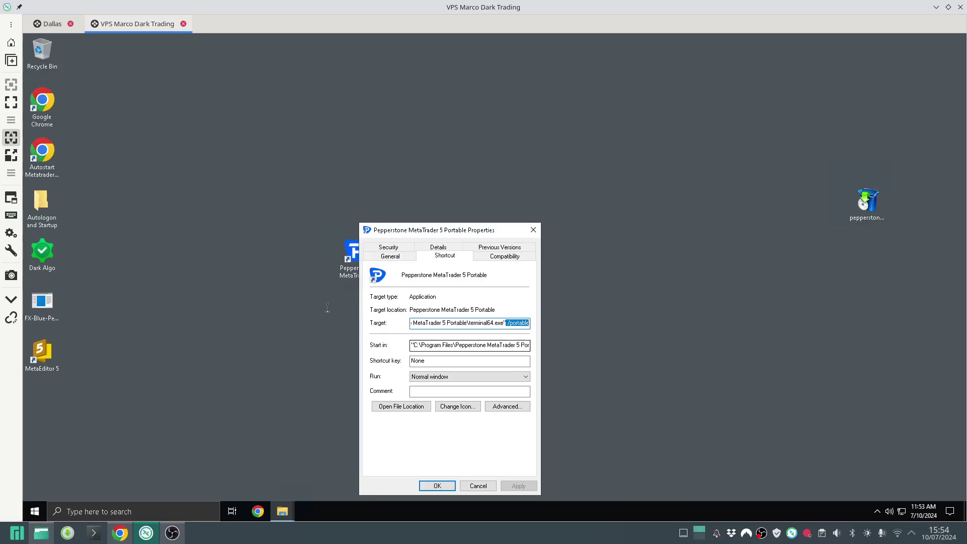
pyautogui.click(478, 486)
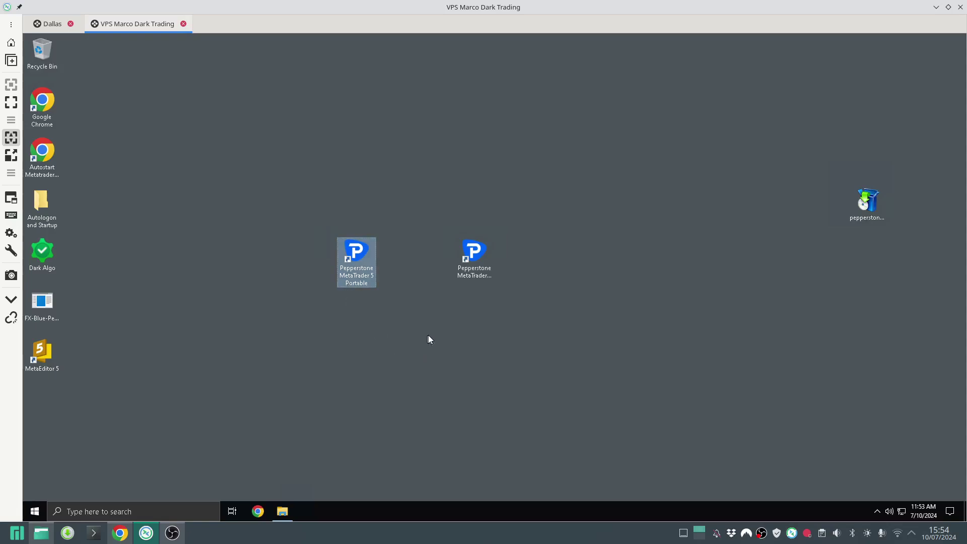
# Launch Pepperstone MetaTrader 5 Portable from its desktop shortcut and open its data folder
pyautogui.press('Return')
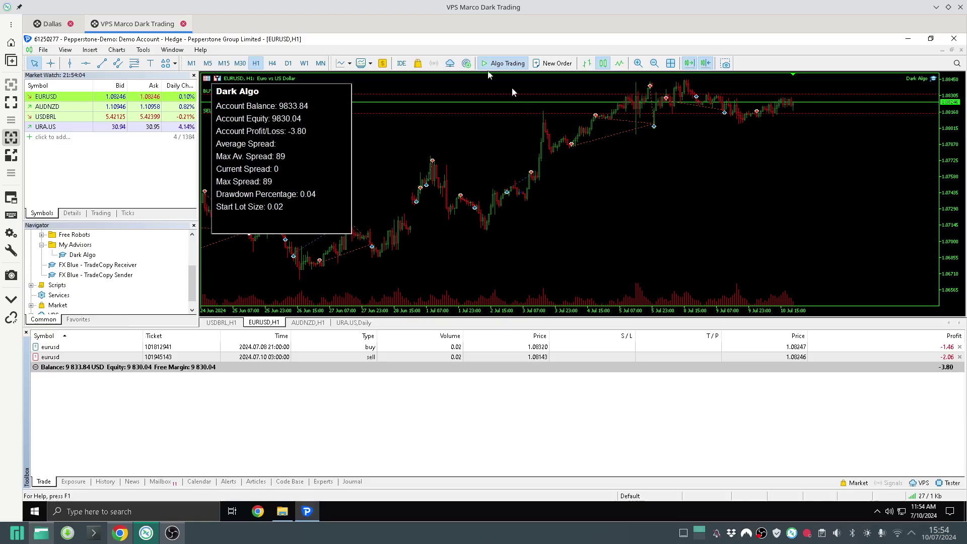
pyautogui.click(43, 49)
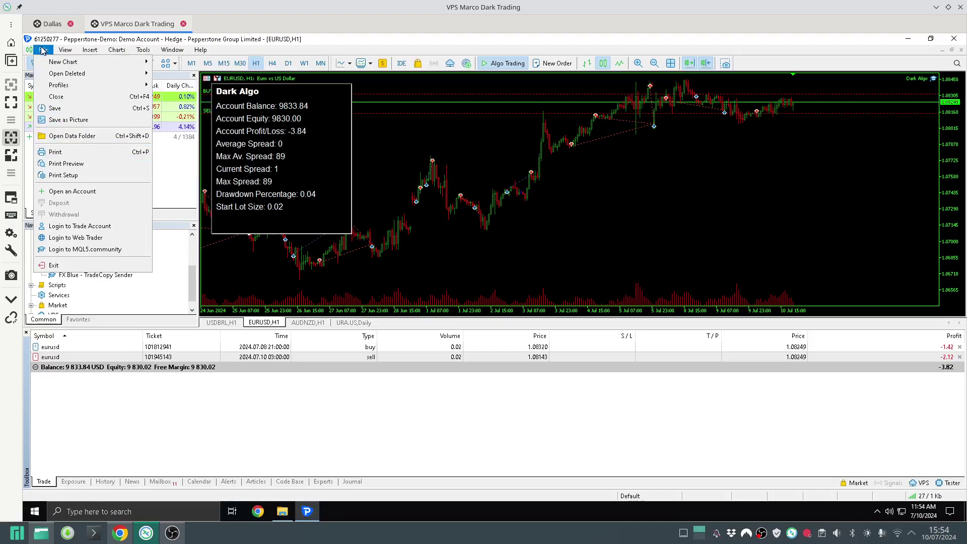
pyautogui.click(84, 140)
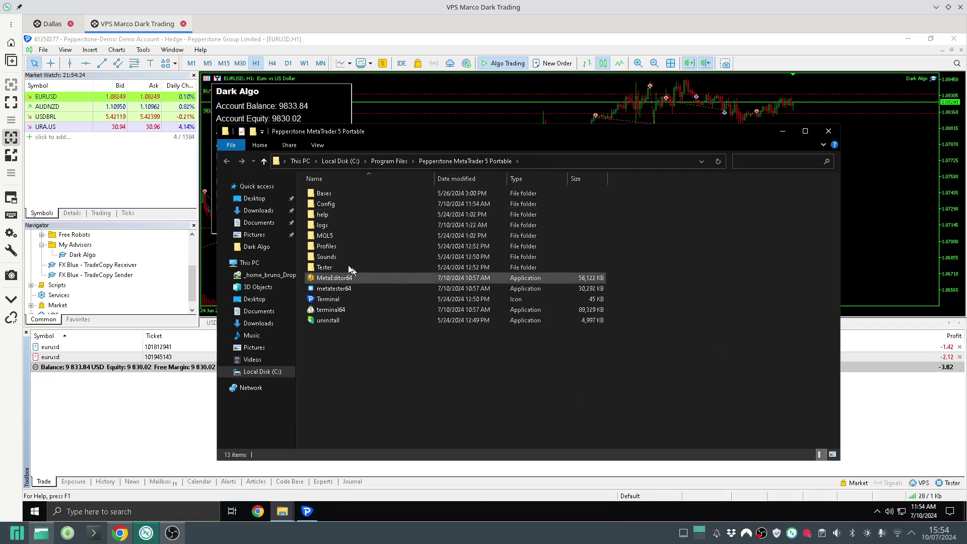
# Browse the Portable data folder through MQL5 and Experts to My Advisors and examine the advisors stored there
pyautogui.doubleClick(328, 237)
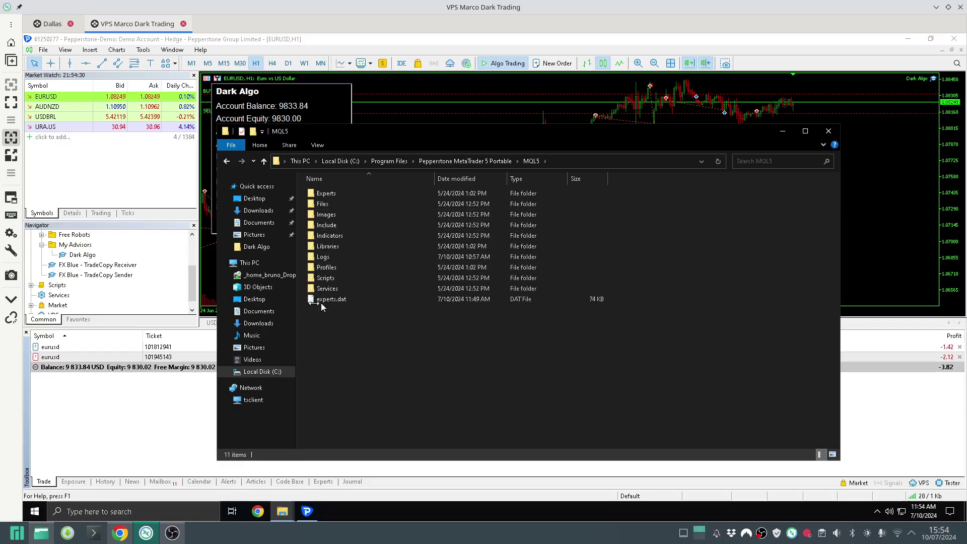
pyautogui.click(331, 195)
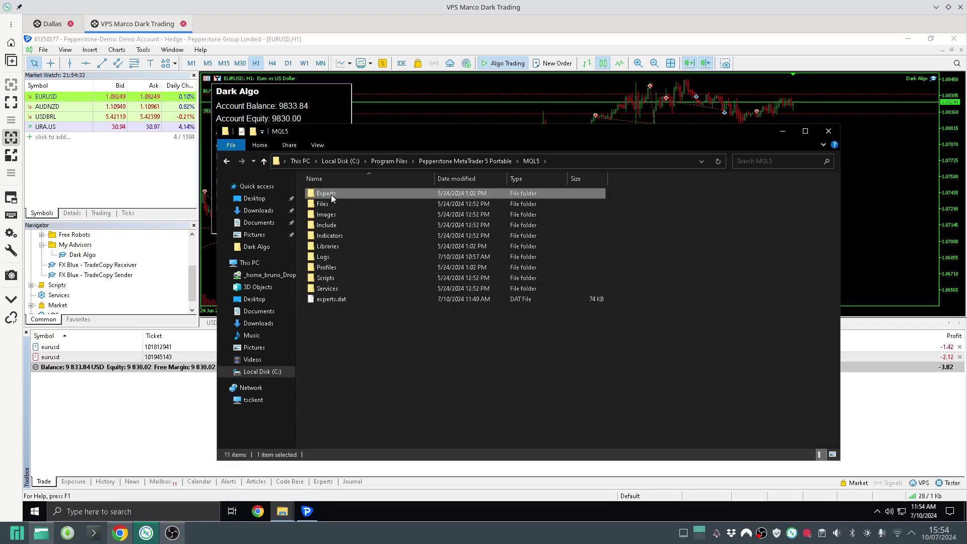
pyautogui.doubleClick(331, 194)
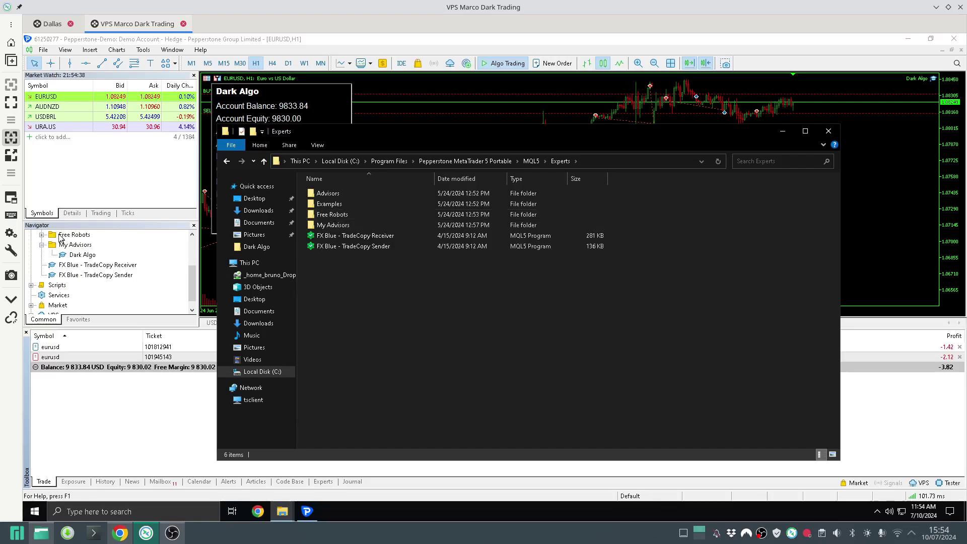
pyautogui.moveTo(333, 224)
pyautogui.mouseDown()
pyautogui.moveTo(1, 242)
pyautogui.moveTo(297, 236)
pyautogui.moveTo(338, 227)
pyautogui.mouseUp()
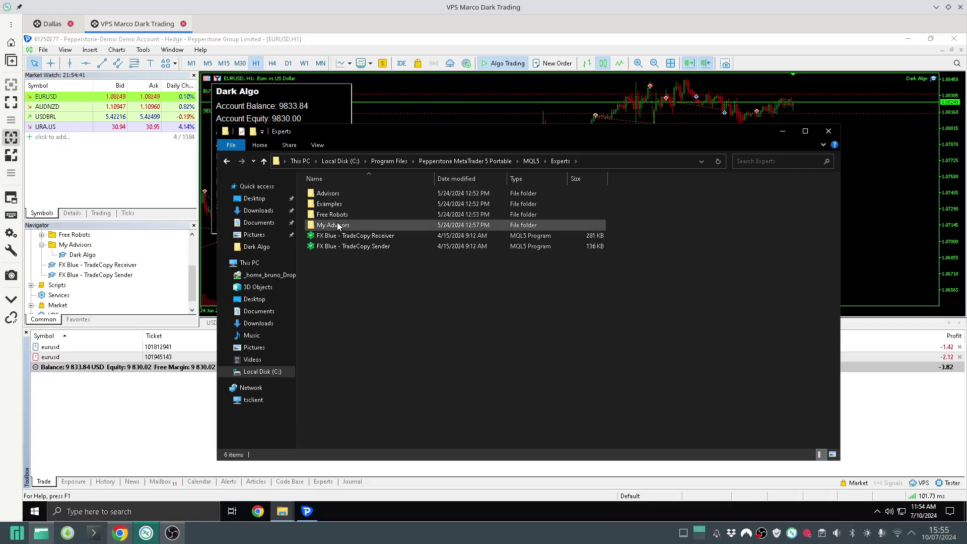
pyautogui.doubleClick(338, 226)
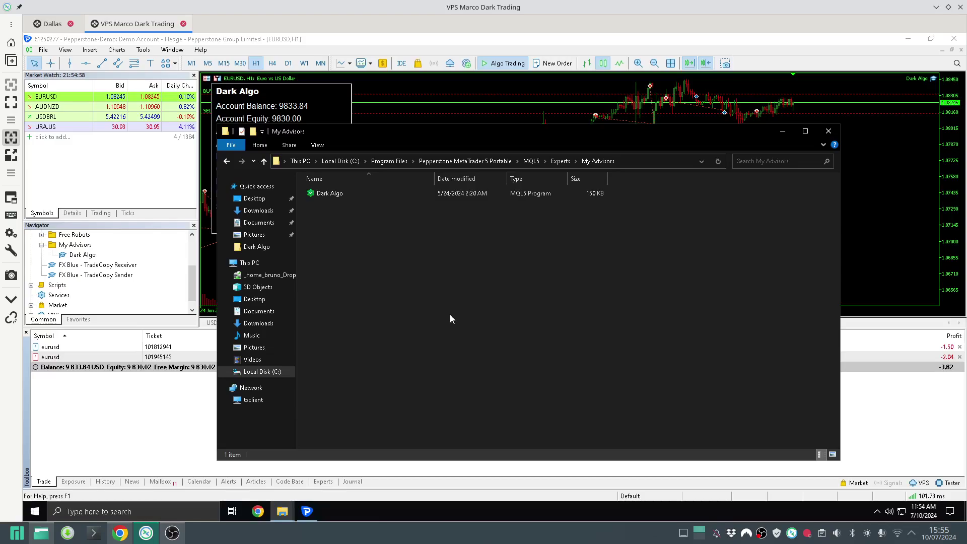
# Go back up to Program Files and locate the Pepperstone MetaTrader 5 Portable folder
pyautogui.hotkey('alt', 'Up')
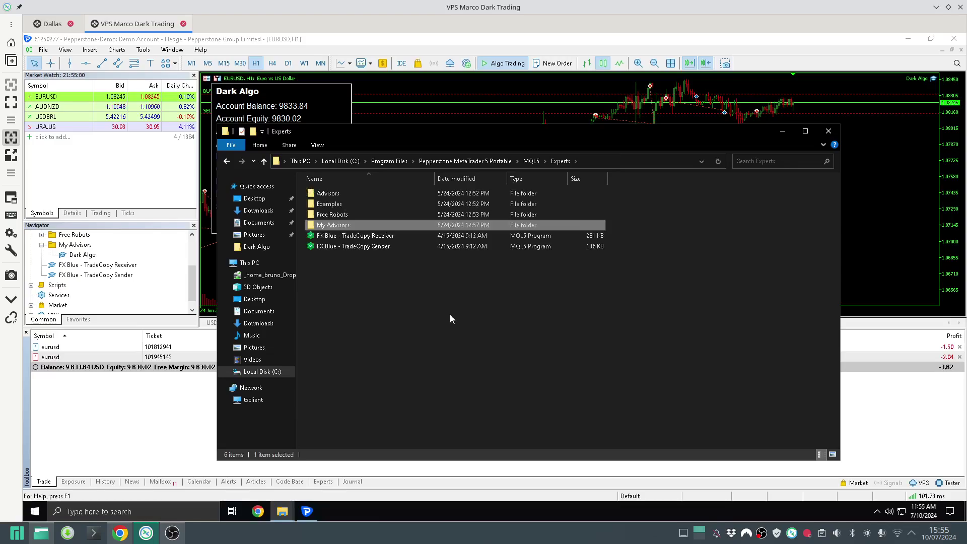
pyautogui.hotkey('alt', 'Up')
pyautogui.hotkey('alt', 'Up')
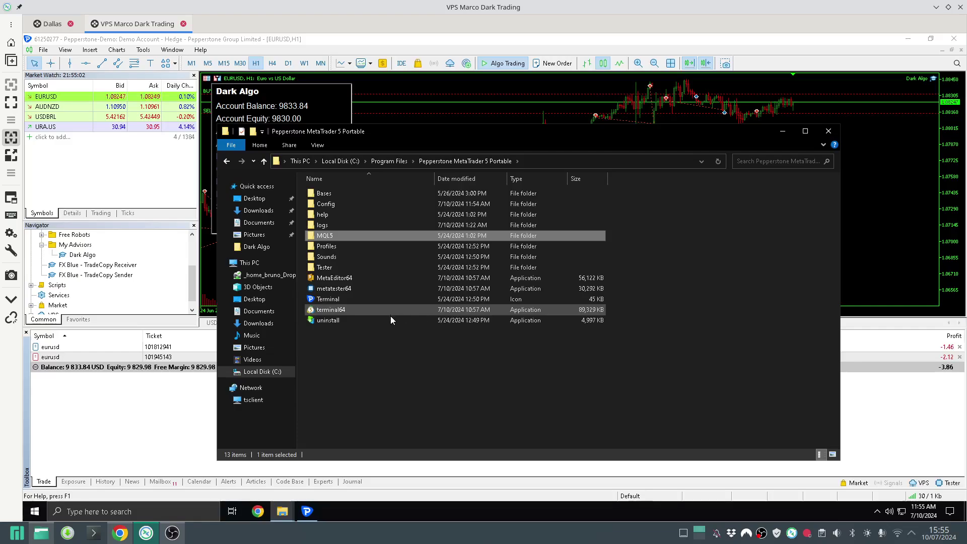
pyautogui.hotkey('alt', 'Up')
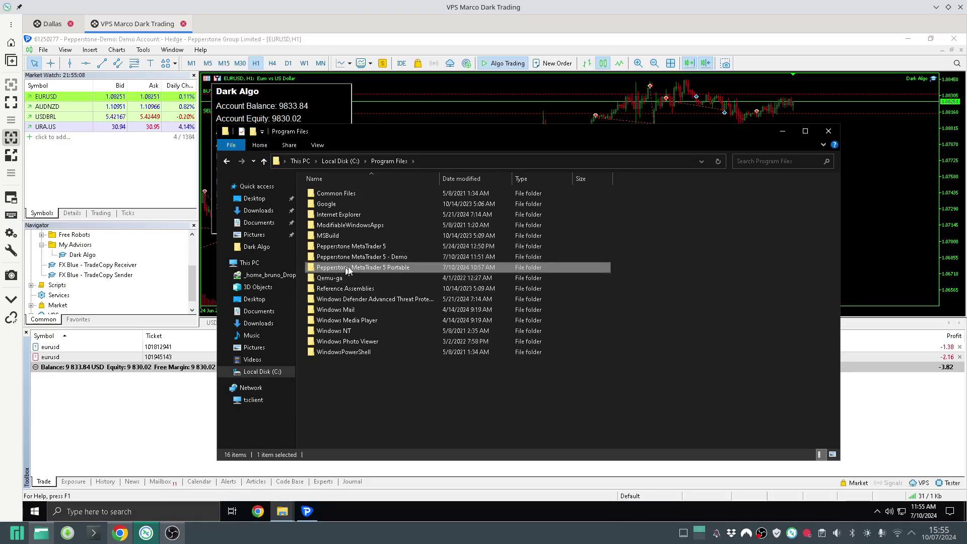
pyautogui.click(373, 268)
pyautogui.press('Escape')
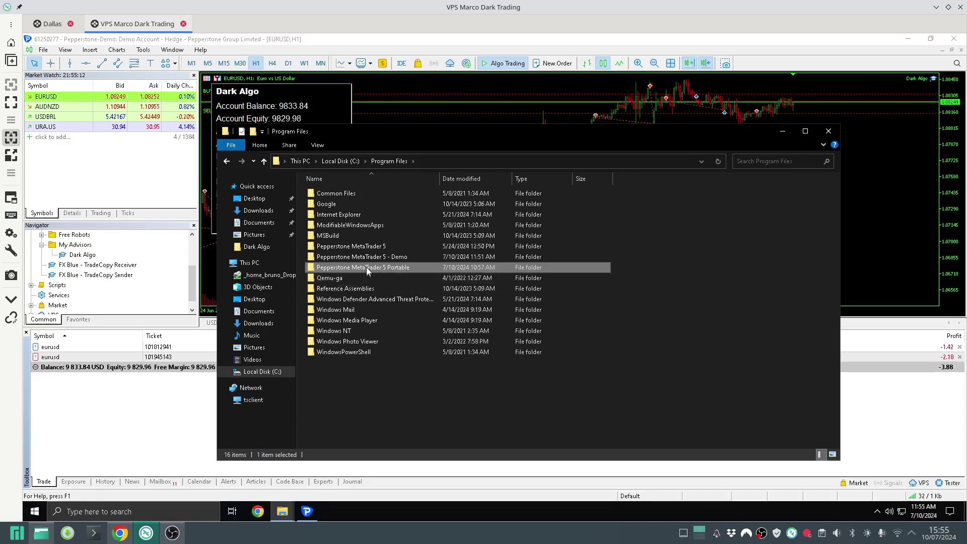
# Minimize the Program Files window and the Portable terminal, then launch Pepperstone MetaTrader 5 Original from the desktop
pyautogui.click(783, 132)
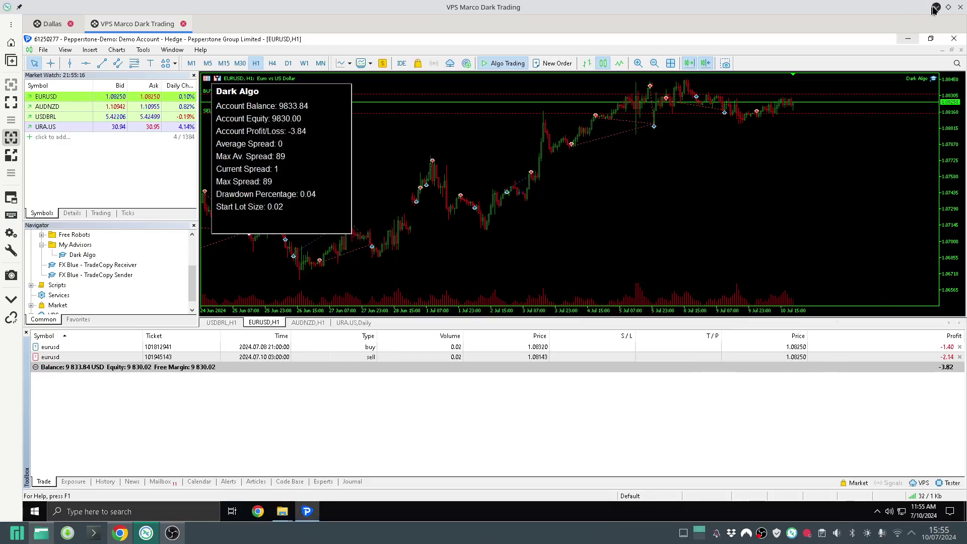
pyautogui.click(907, 39)
pyautogui.click(361, 252)
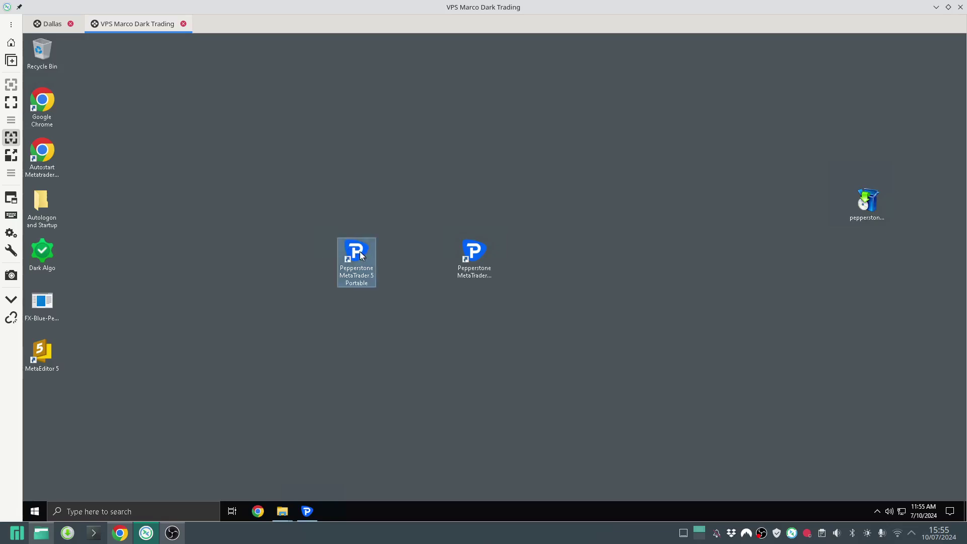
pyautogui.click(482, 272)
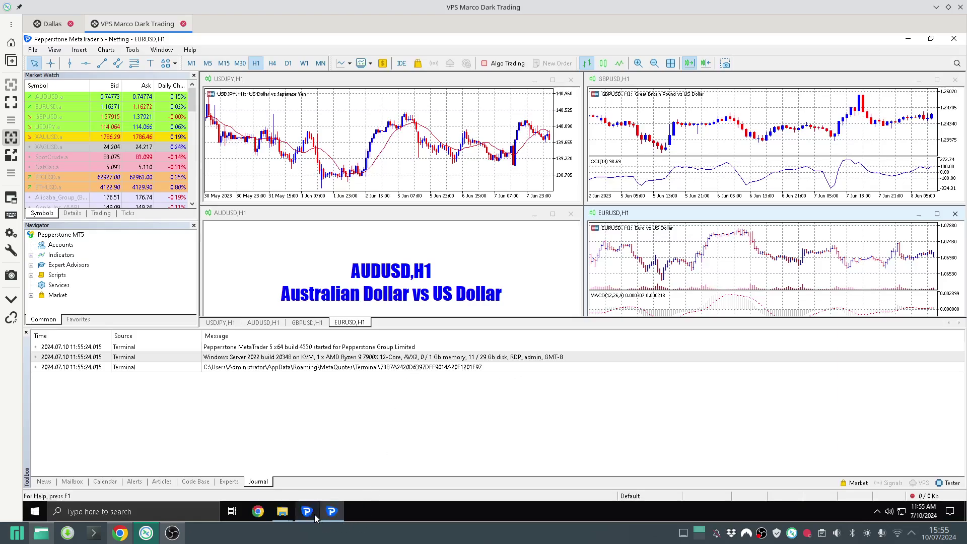
# Check that both terminals run side by side, cancel opening an account in Original, and minimize the terminal
pyautogui.moveTo(312, 517)
pyautogui.click(306, 512)
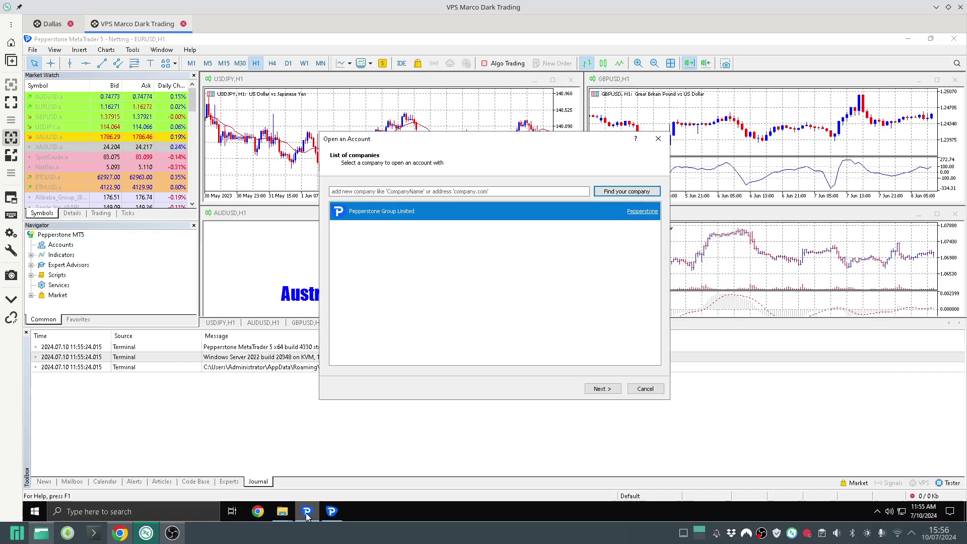
pyautogui.click(644, 389)
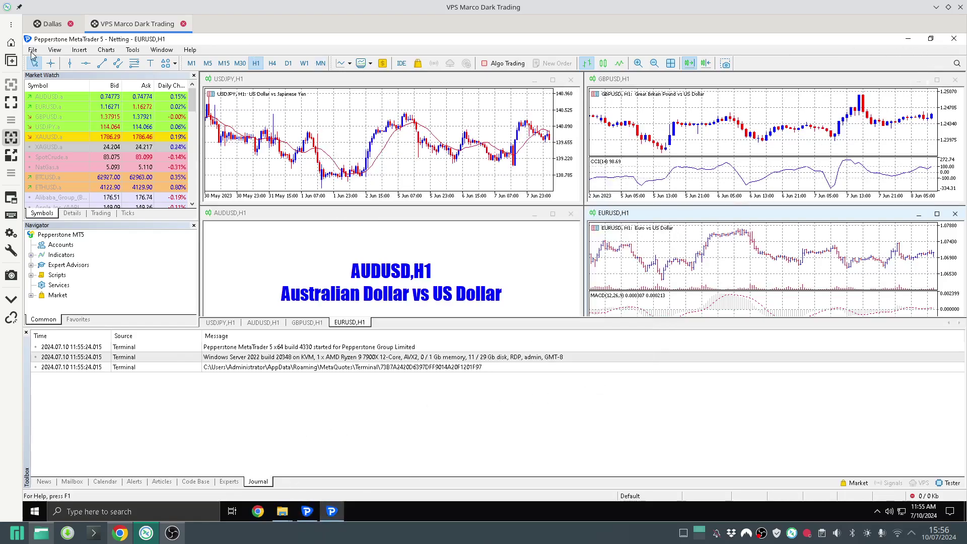
pyautogui.click(907, 39)
pyautogui.click(907, 39)
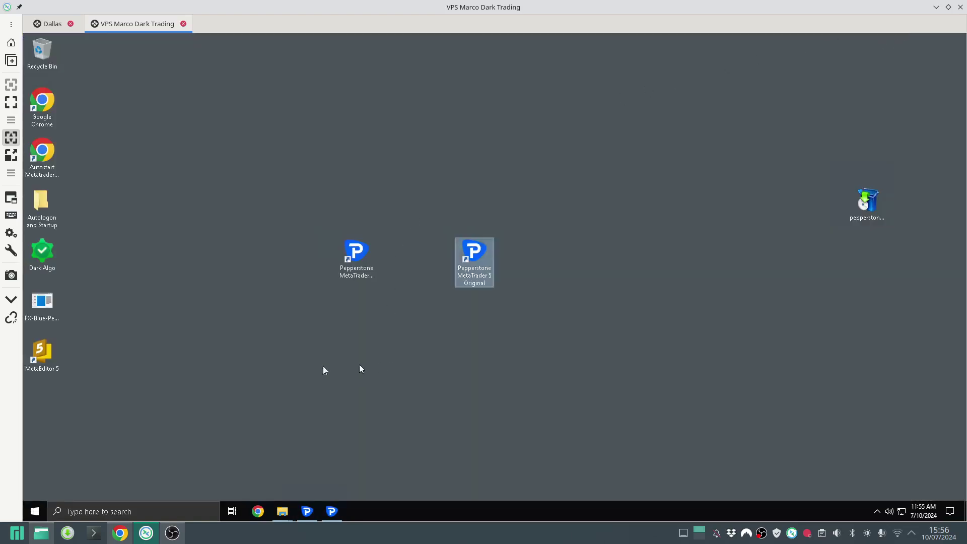
# Examine the name of the Pepperstone MetaTrader 5 - Demo folder in Program Files, then close the window without renaming it
pyautogui.click(281, 513)
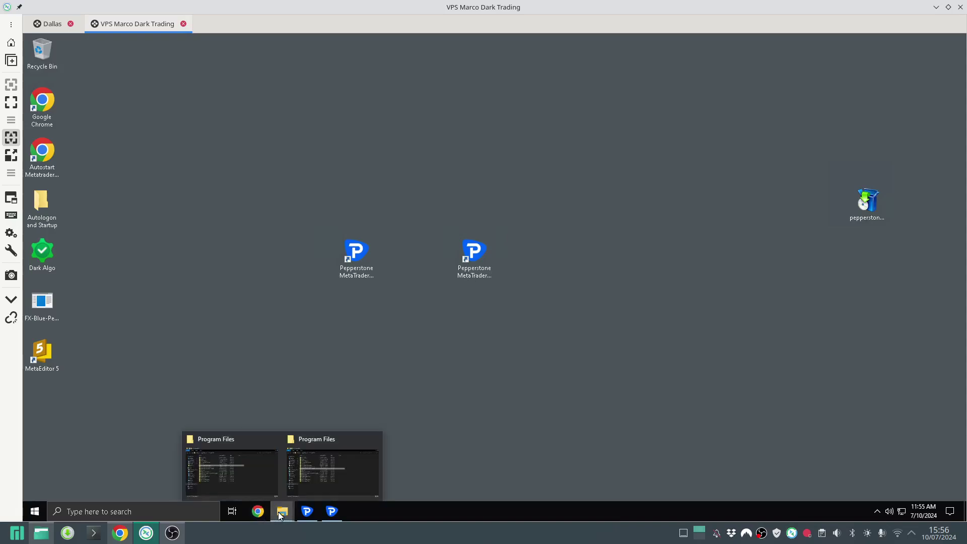
pyautogui.click(337, 460)
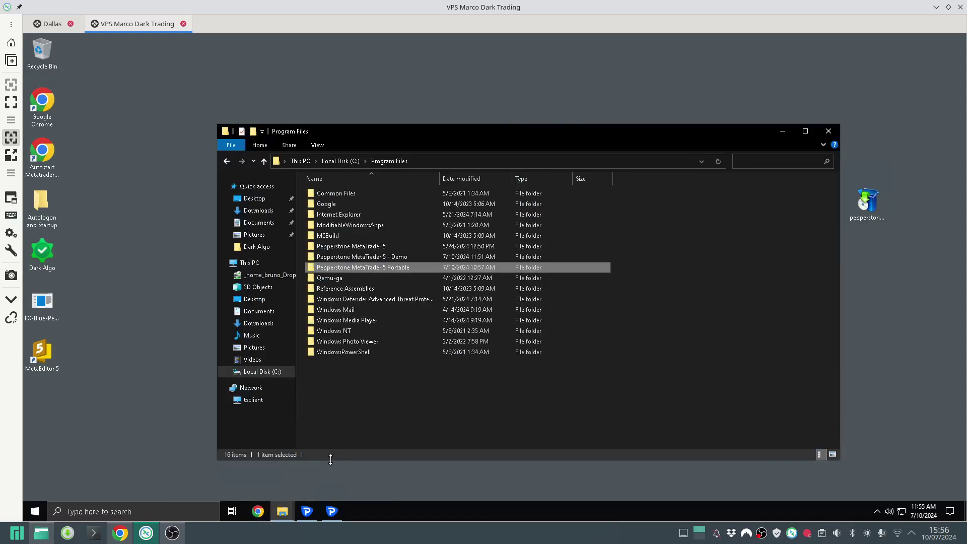
pyautogui.click(368, 257)
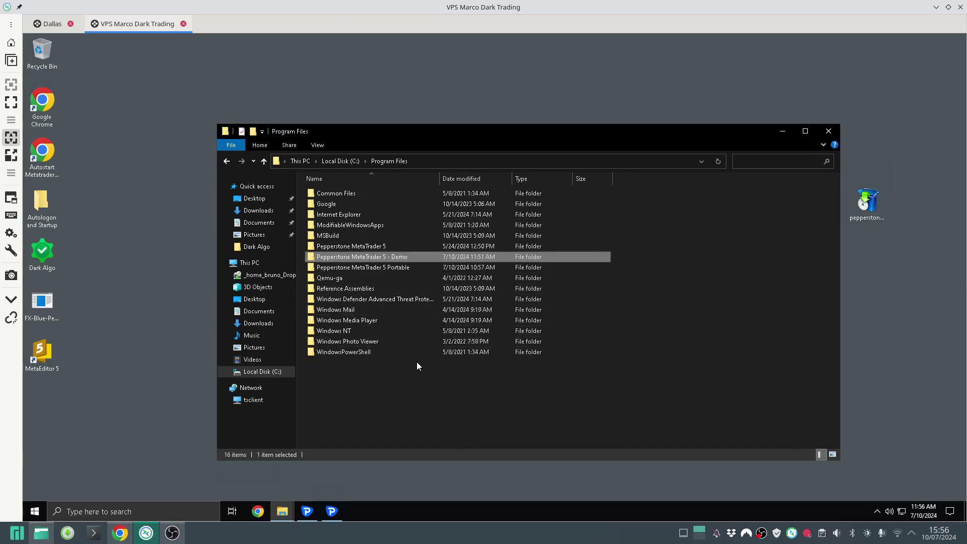
pyautogui.press('F2')
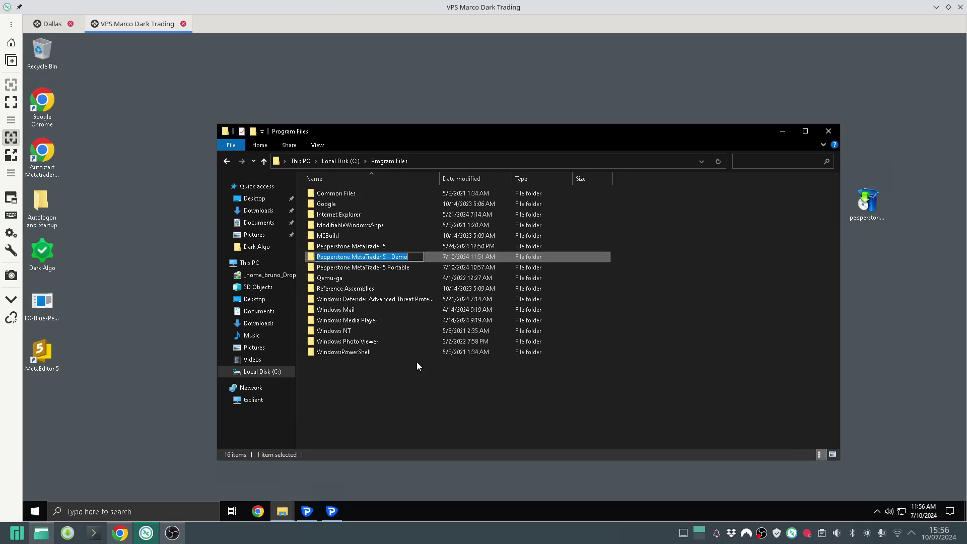
pyautogui.press('Escape')
pyautogui.click(134, 280)
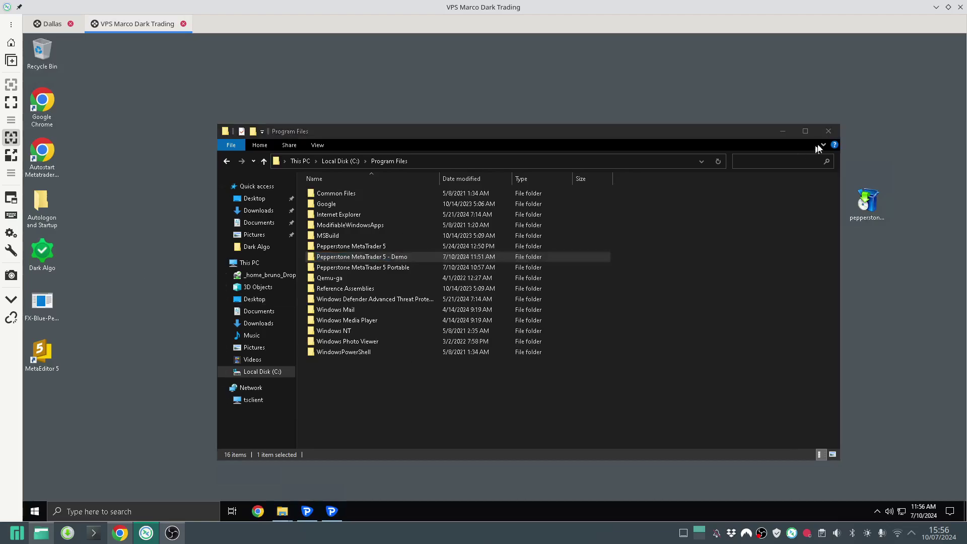
pyautogui.click(828, 131)
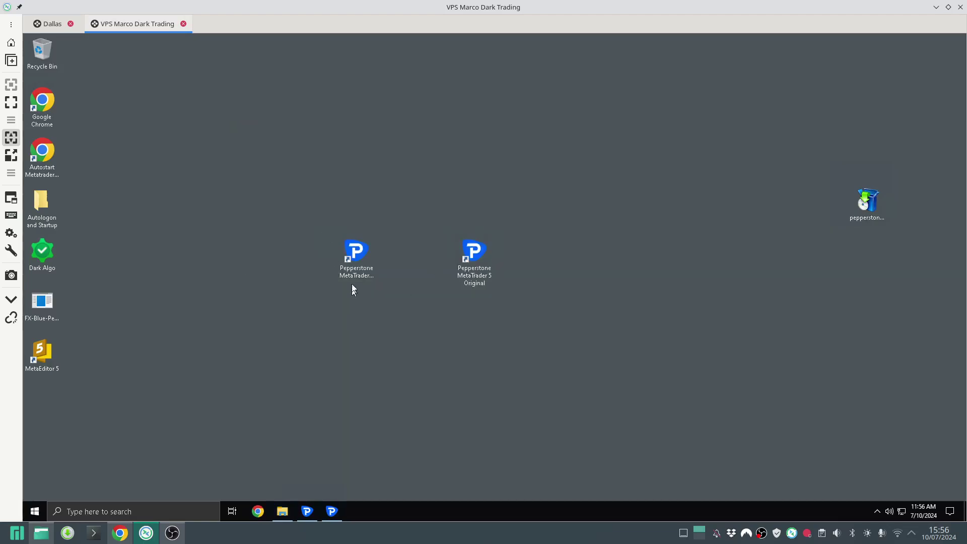
# Duplicate the Pepperstone MetaTrader 5 Portable shortcut on the desktop and identify the copy
pyautogui.rightClick(351, 265)
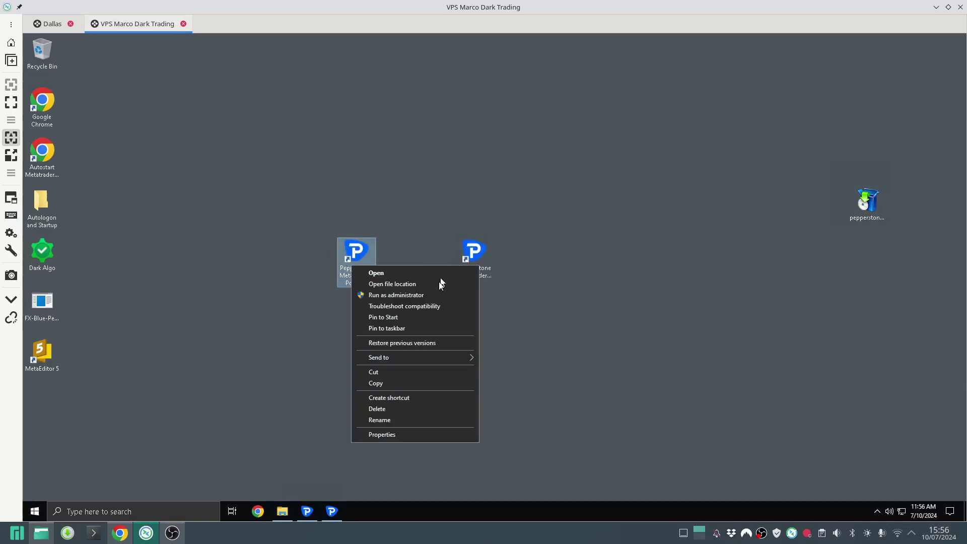
pyautogui.click(424, 385)
pyautogui.rightClick(312, 371)
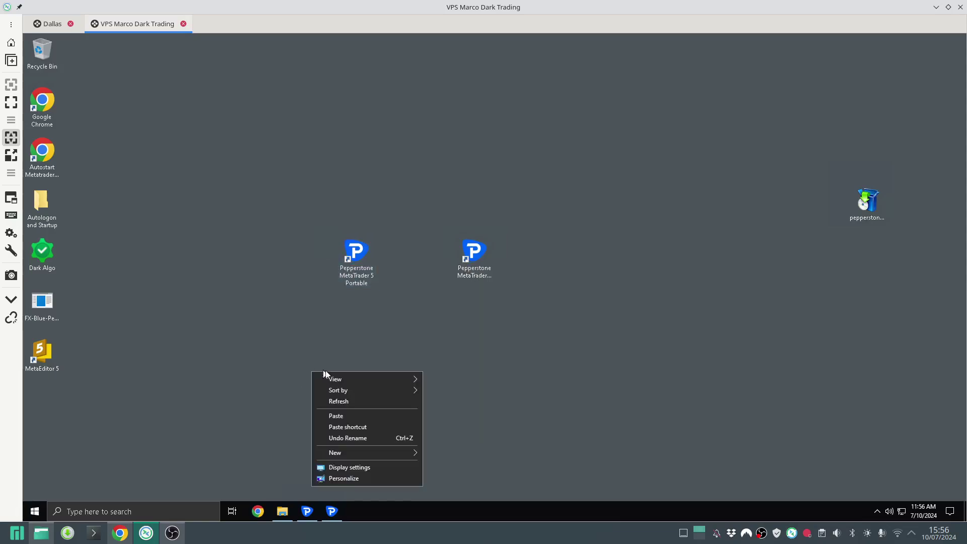
pyautogui.click(361, 416)
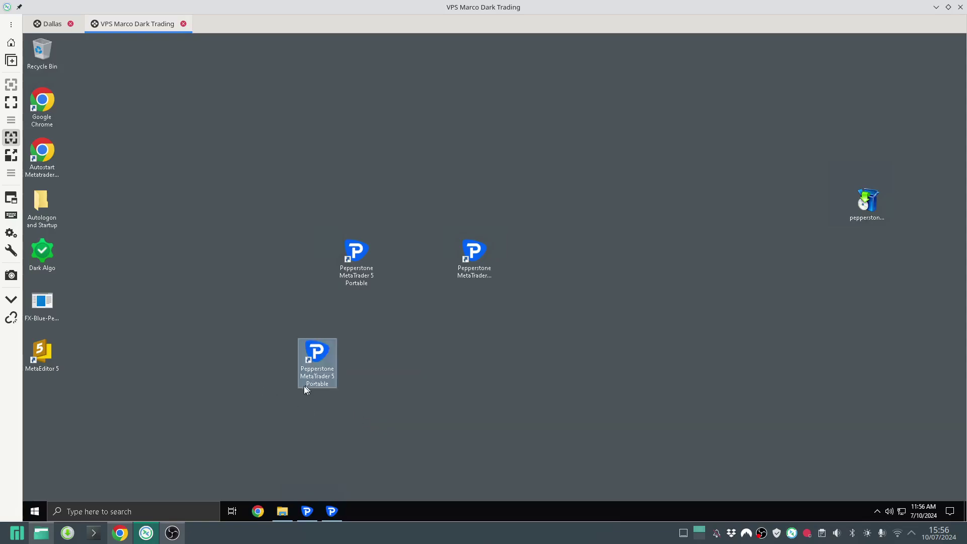
pyautogui.click(298, 424)
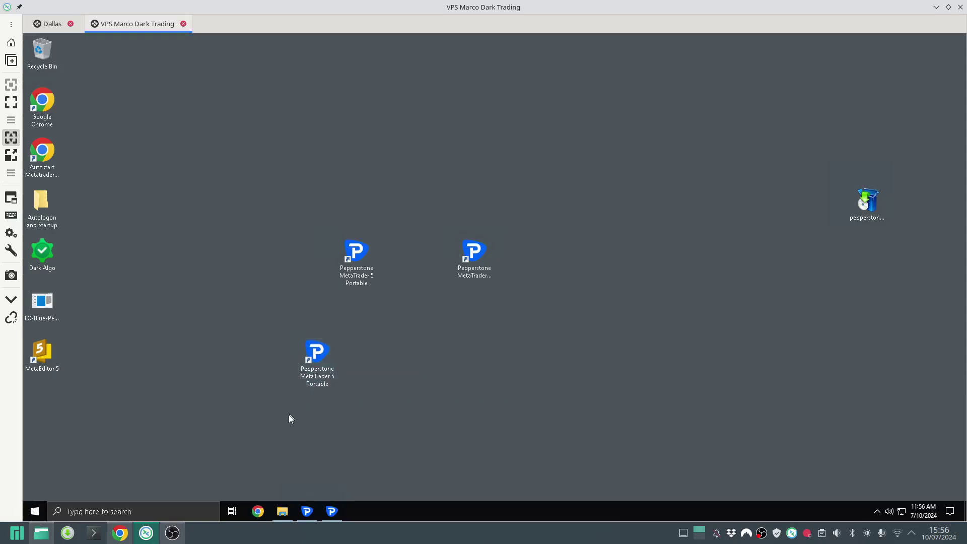
pyautogui.click(300, 374)
pyautogui.click(356, 272)
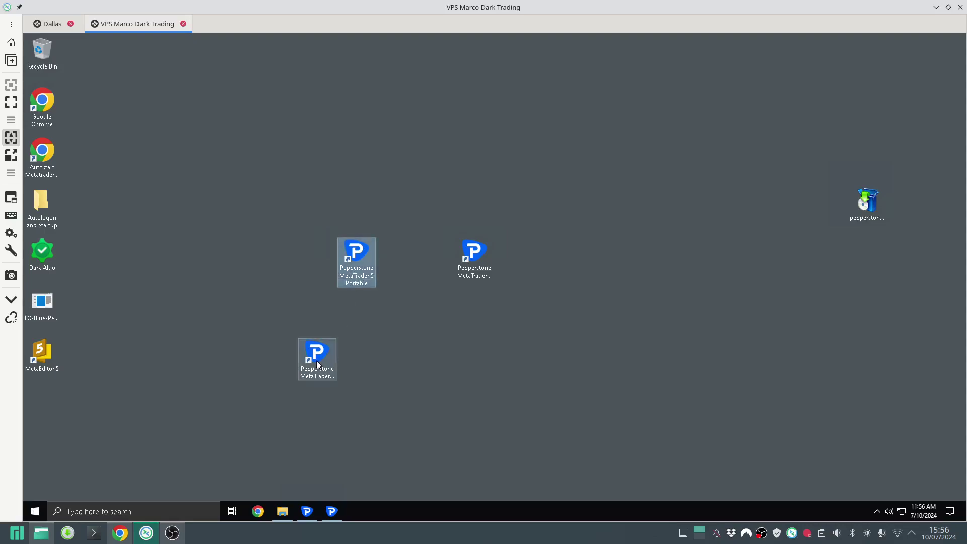
# Change the folder in the copied shortcut's target path to Pepperstone MetaTrader 5 - Demo
pyautogui.click(300, 361)
pyautogui.hotkey('alt', 'Return')
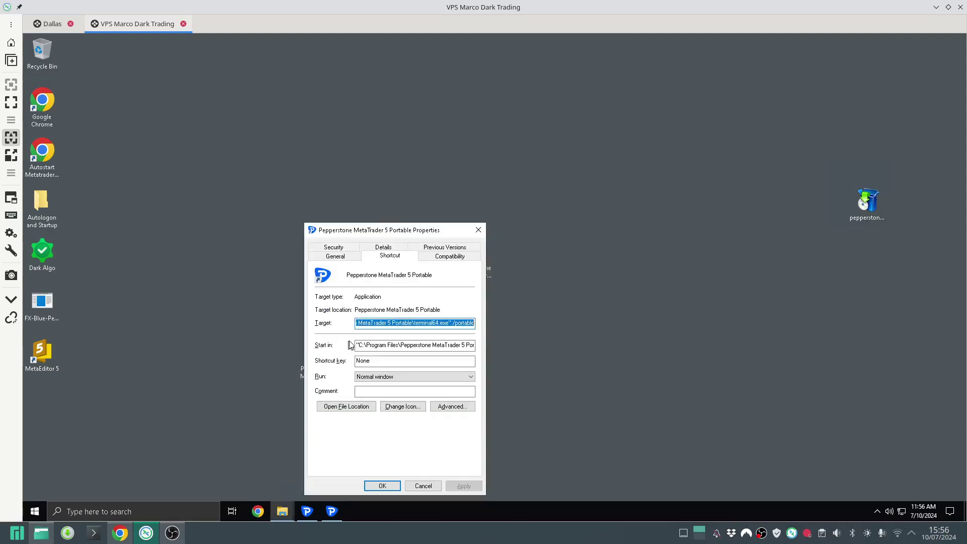
pyautogui.click(432, 326)
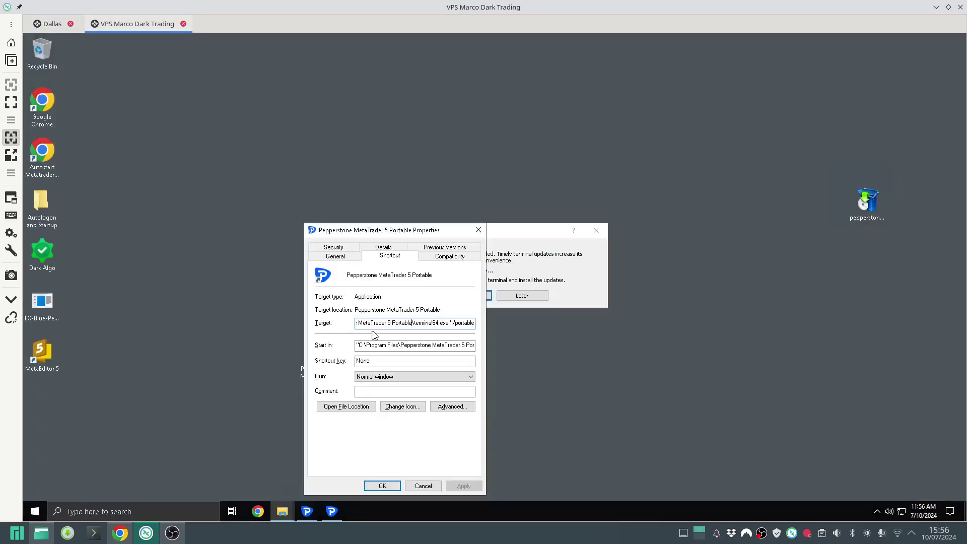
pyautogui.hotkey('ctrl', 'shift', 'Left')
pyautogui.write('- Demo')
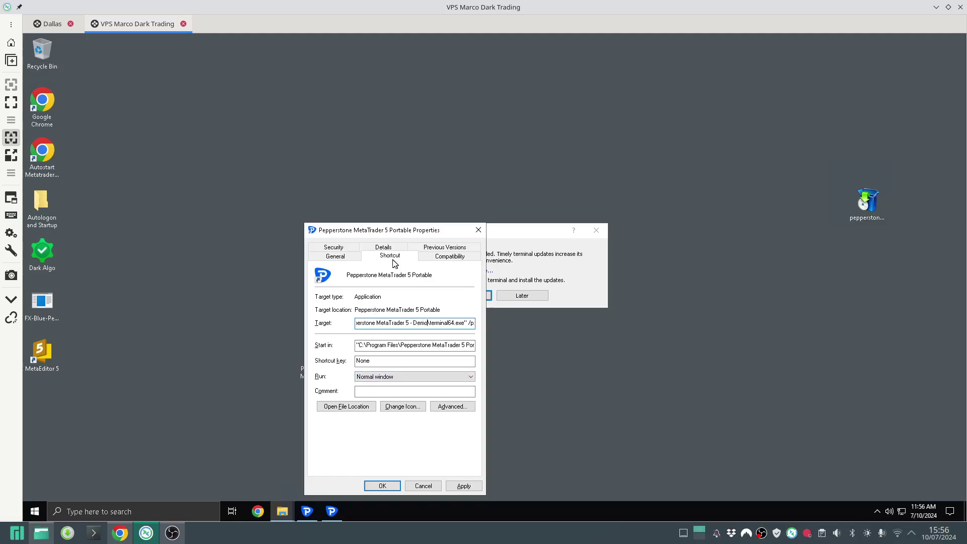
# Rename the copied shortcut to Pepperstone MetaTrader 5 Demo and save its properties
pyautogui.click(334, 256)
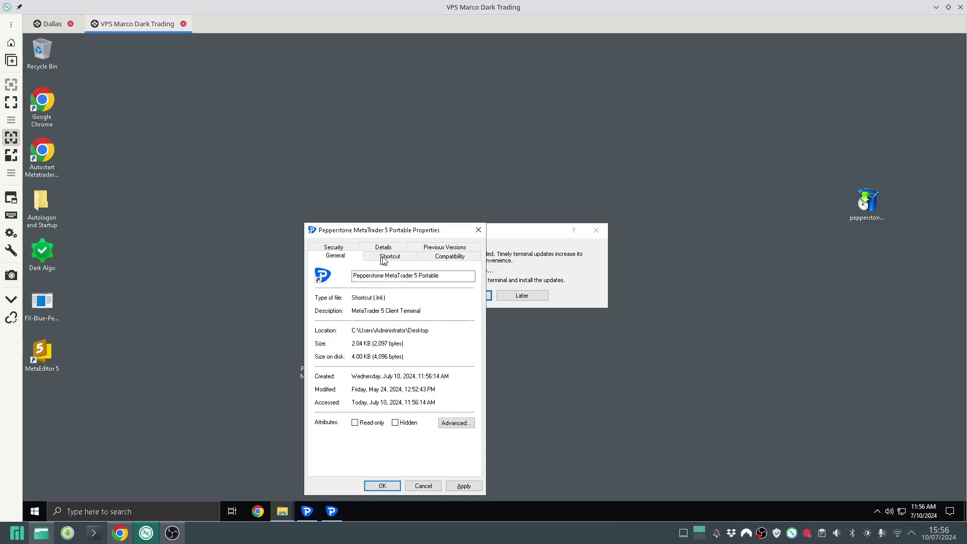
pyautogui.click(446, 276)
pyautogui.press('BackSpace')
pyautogui.press('BackSpace')
pyautogui.press('BackSpace')
pyautogui.press('BackSpace')
pyautogui.press('BackSpace')
pyautogui.press('BackSpace')
pyautogui.press('BackSpace')
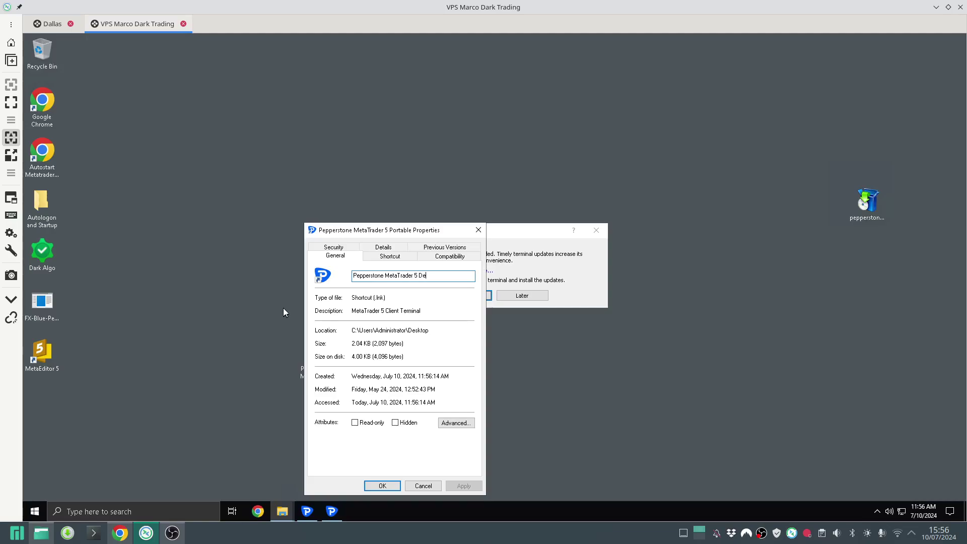
pyautogui.write('Dark')
pyautogui.click(370, 485)
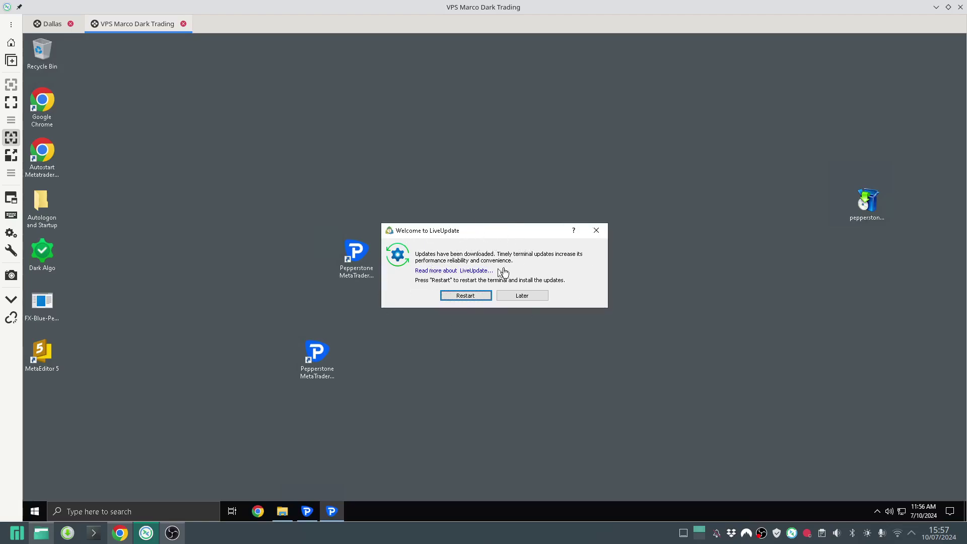
# Postpone the terminal's LiveUpdate and place the Portable shortcut beside the Demo shortcut on the desktop
pyautogui.click(522, 295)
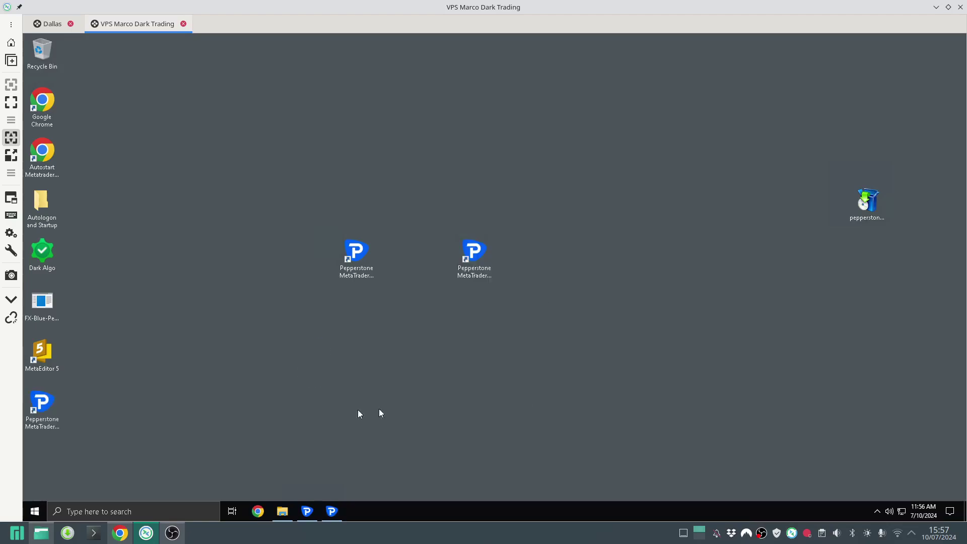
pyautogui.moveTo(350, 342); pyautogui.dragTo(412, 254)
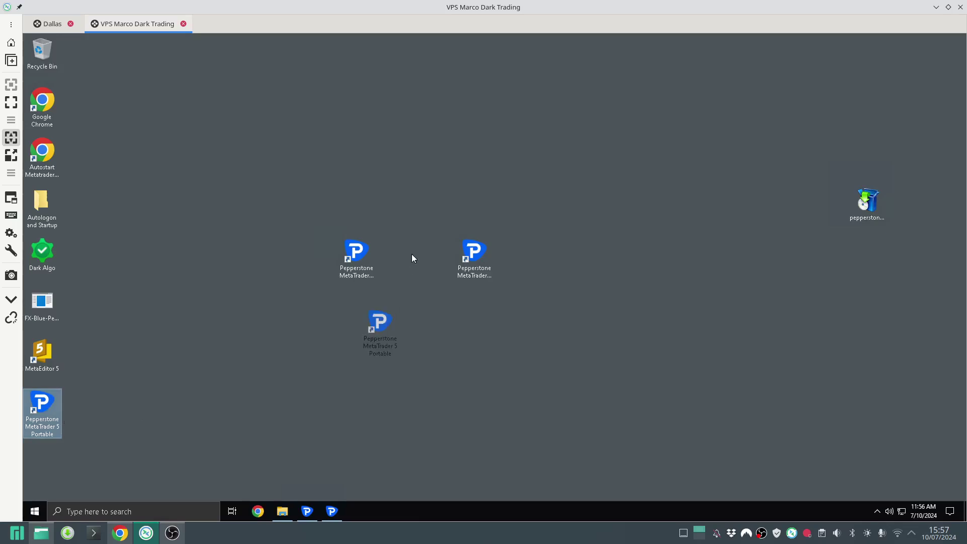
pyautogui.click(358, 250)
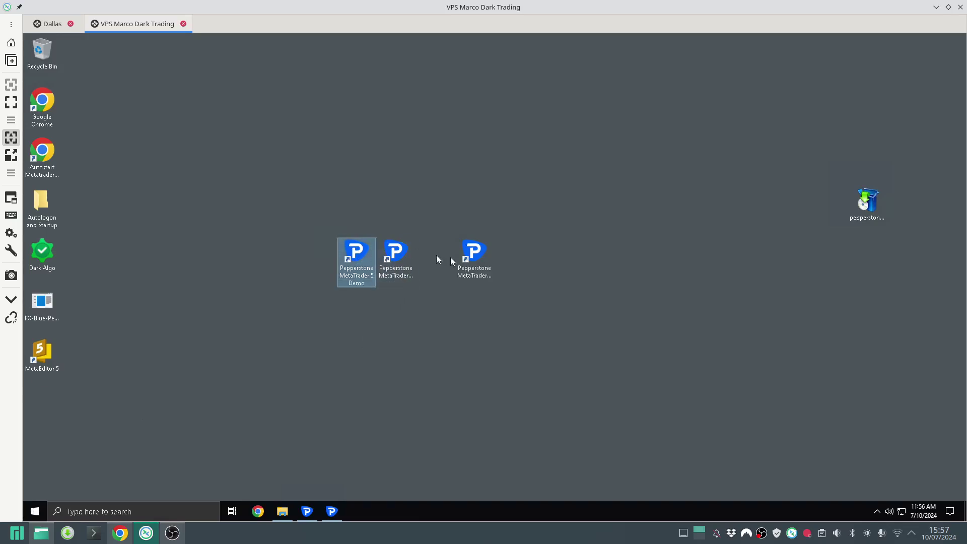
pyautogui.click(482, 261)
# Launch Pepperstone MetaTrader 5 Demo from the desktop and check the data path in its journal
pyautogui.doubleClick(361, 262)
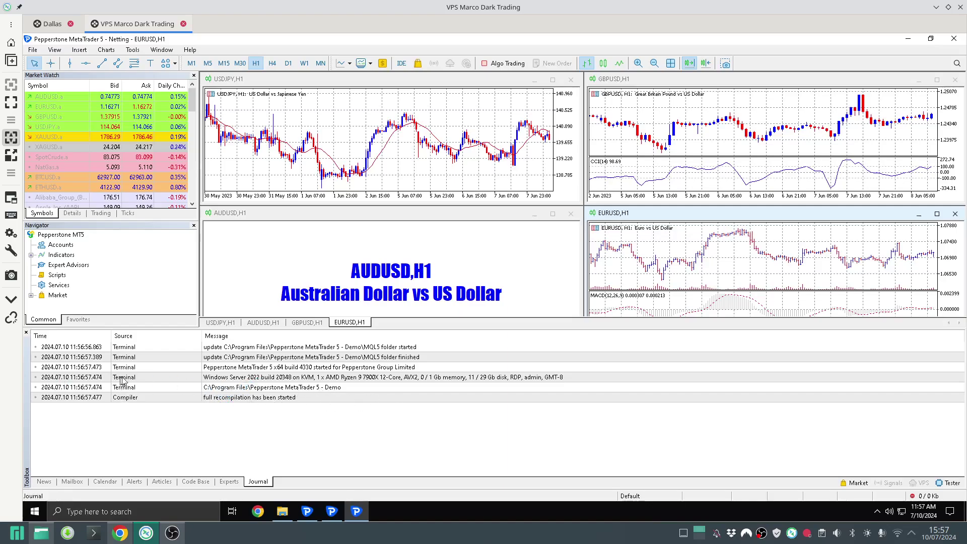
pyautogui.click(193, 396)
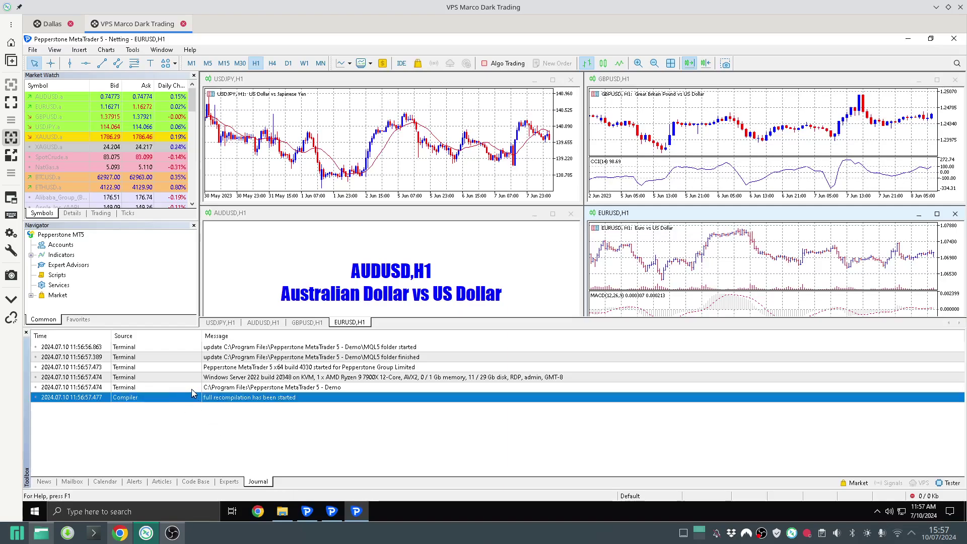
pyautogui.click(238, 388)
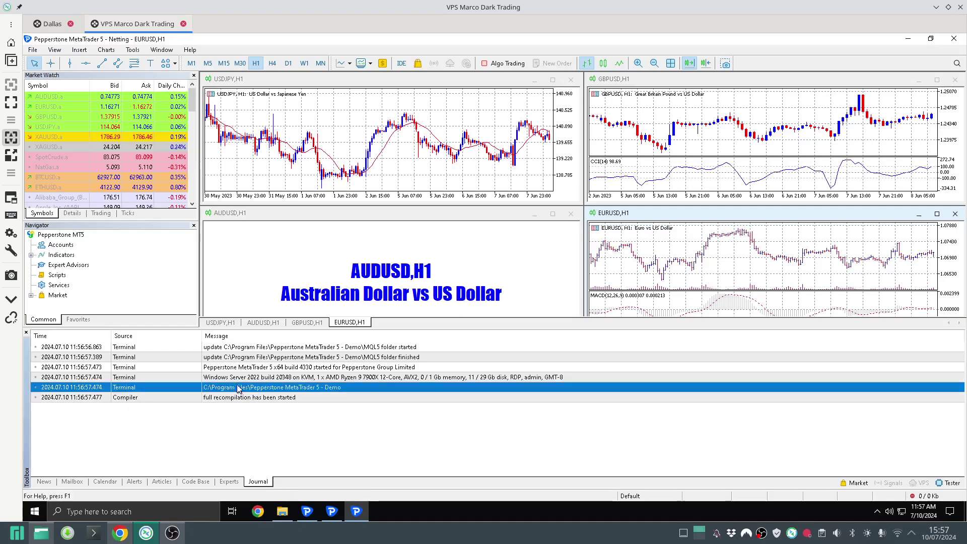
# Check the location of the Demo terminal's data folder, then cancel opening an account and close the terminal
pyautogui.click(33, 50)
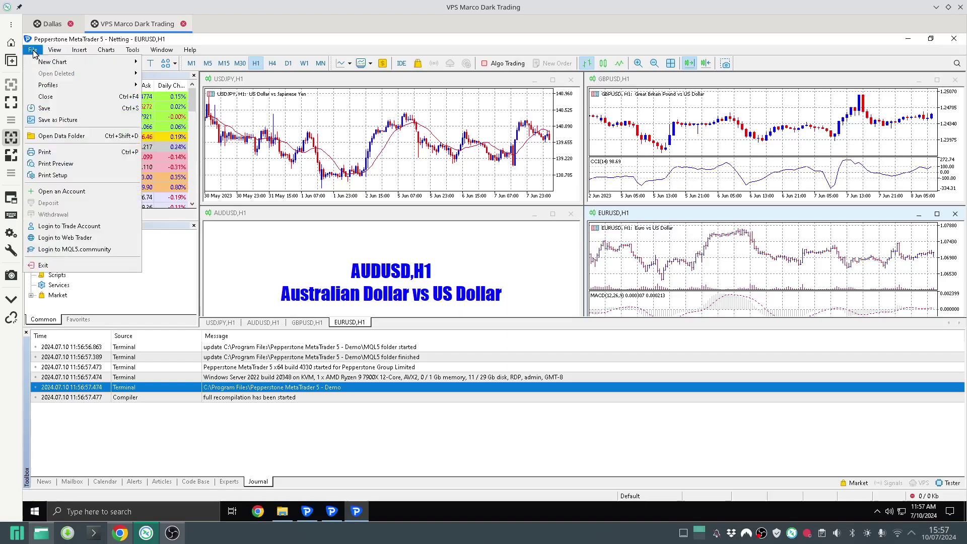
pyautogui.click(57, 137)
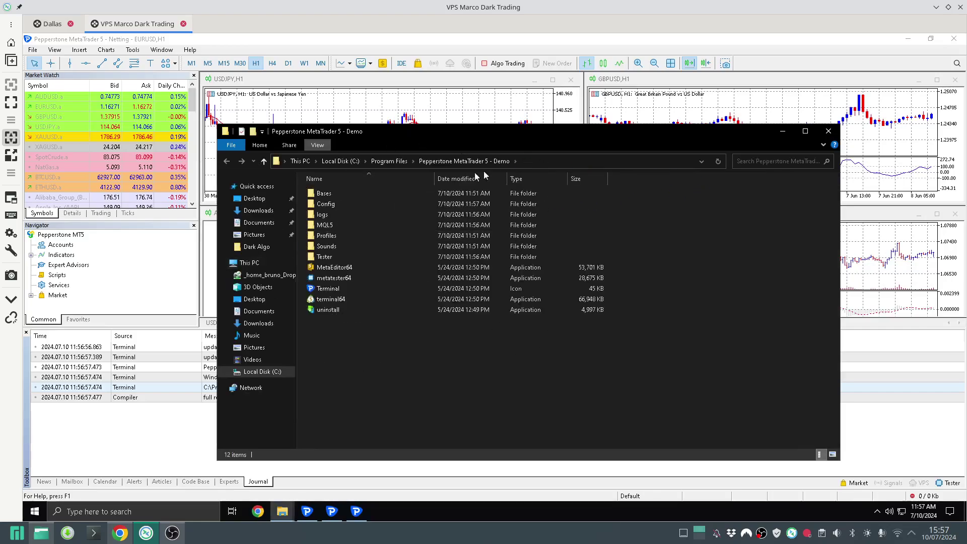
pyautogui.click(827, 133)
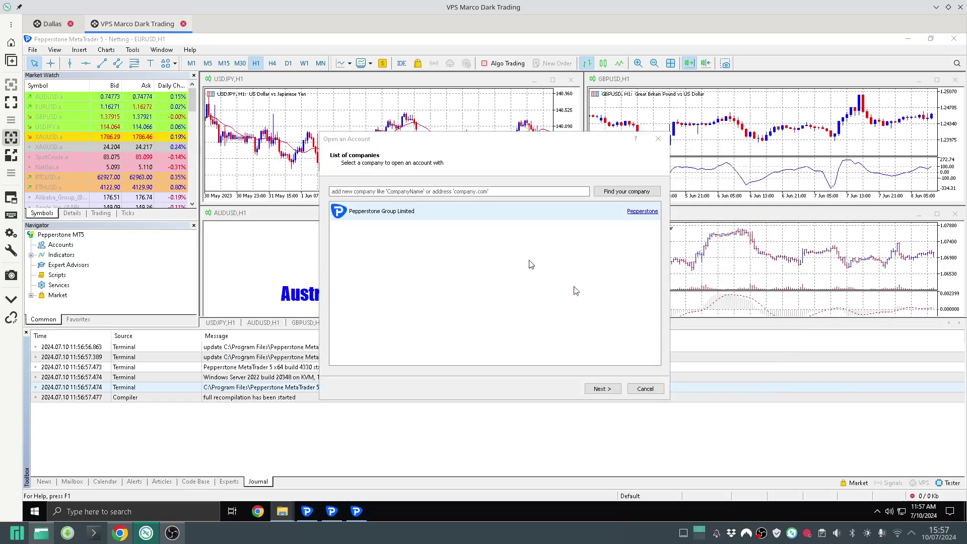
pyautogui.click(644, 389)
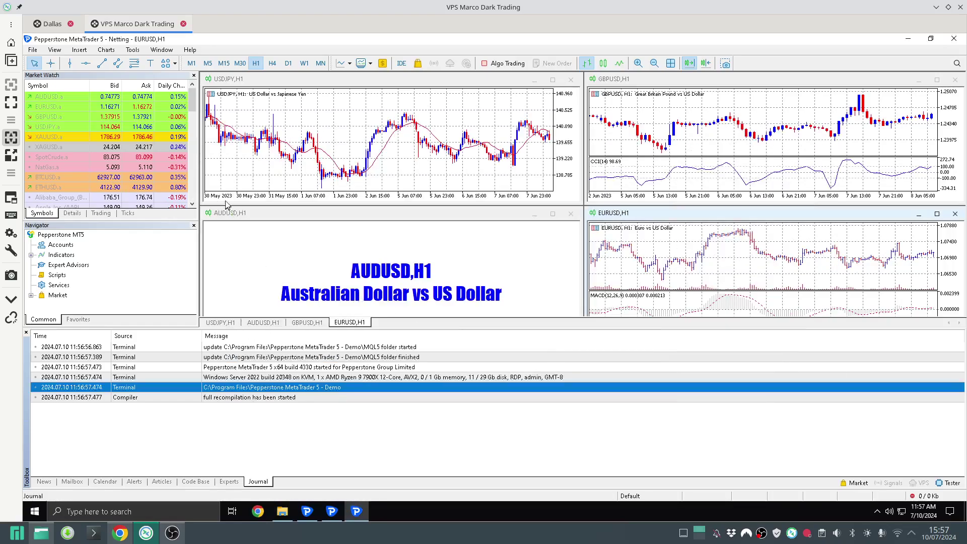
pyautogui.click(953, 39)
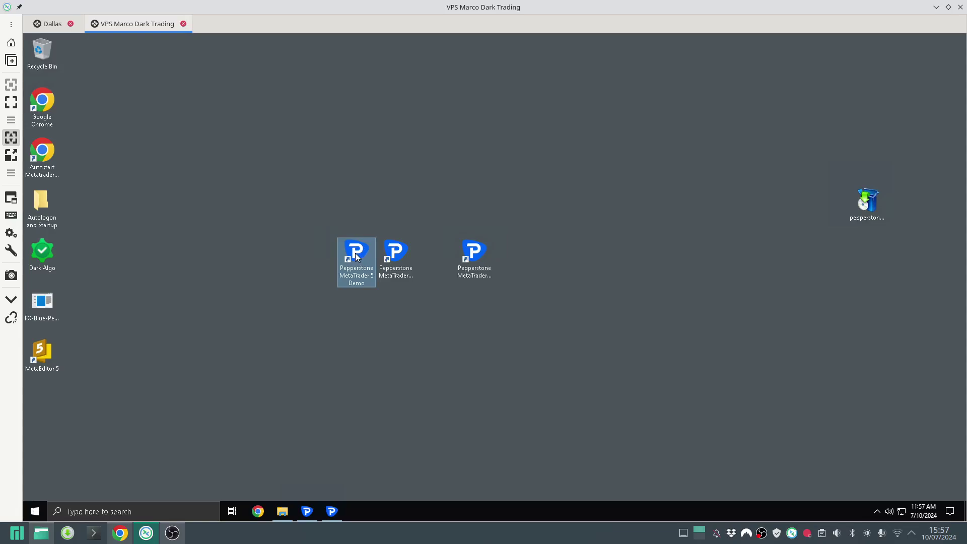
pyautogui.hotkey('alt', 'Return')
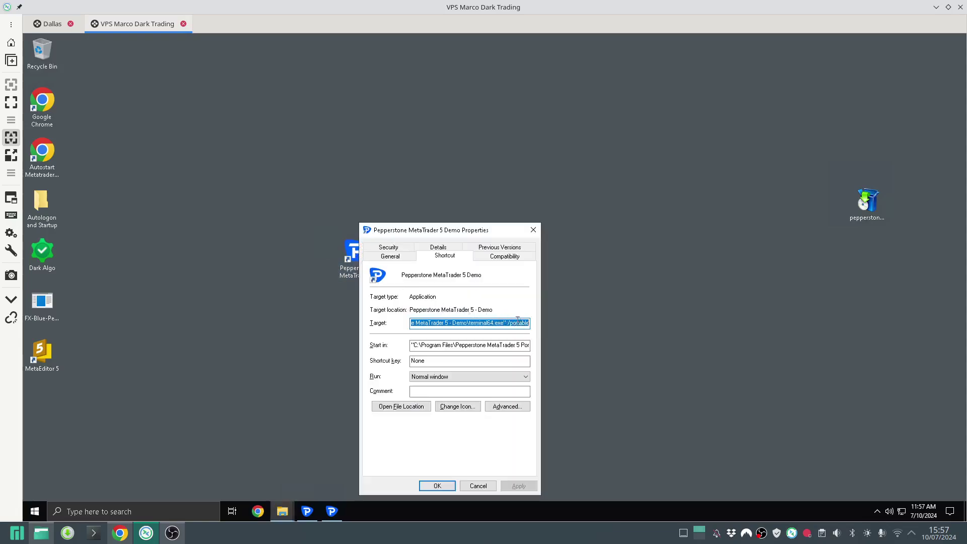
pyautogui.click(508, 323)
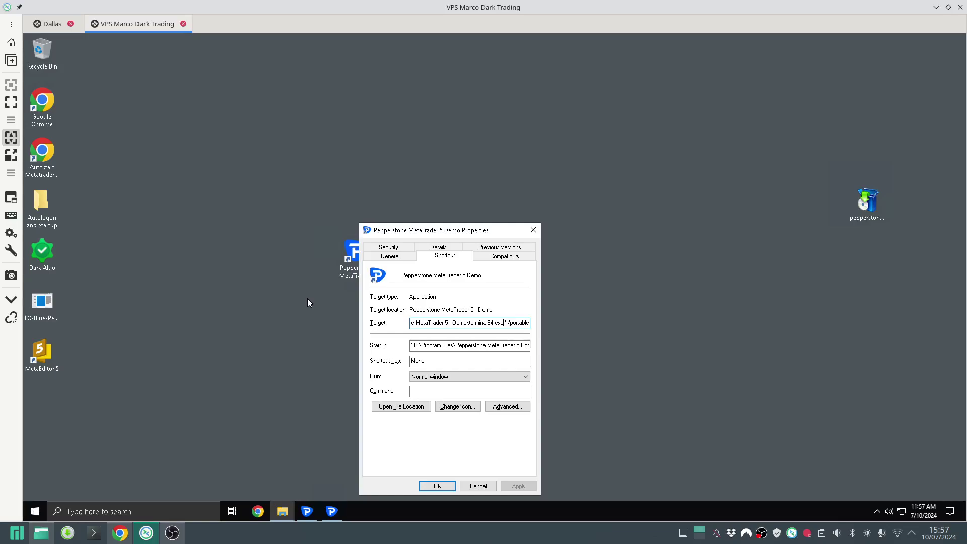
pyautogui.hotkey('shift', 'End')
pyautogui.press('Delete')
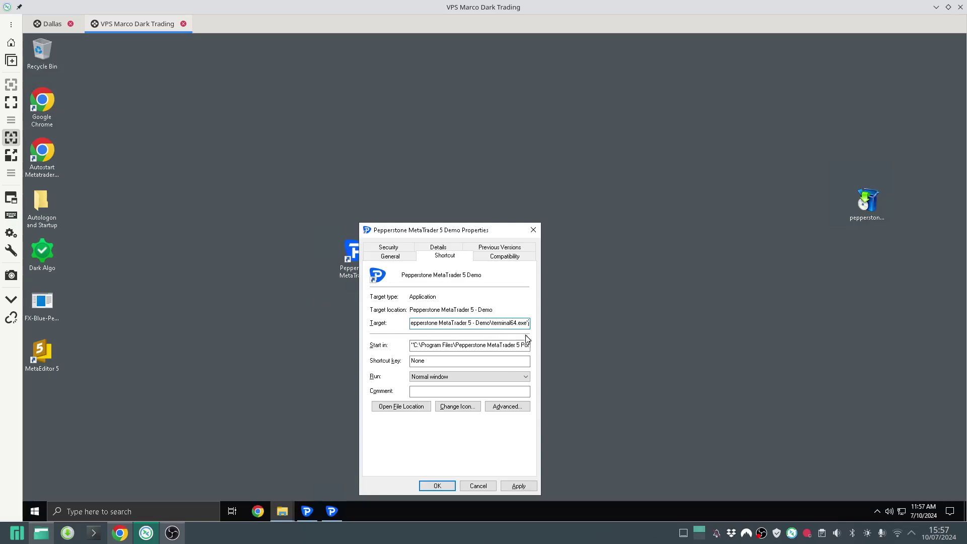
pyautogui.click(489, 344)
pyautogui.press('End')
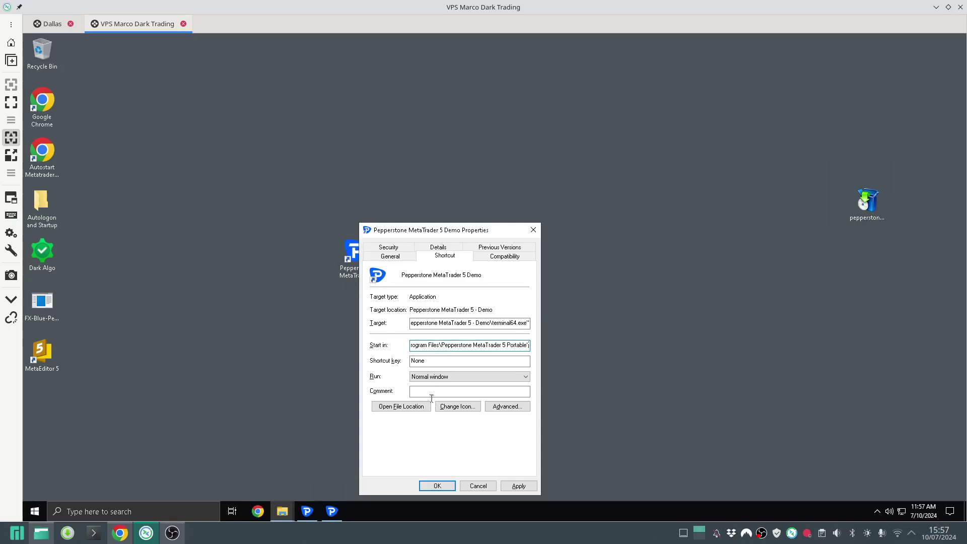
pyautogui.press('Home')
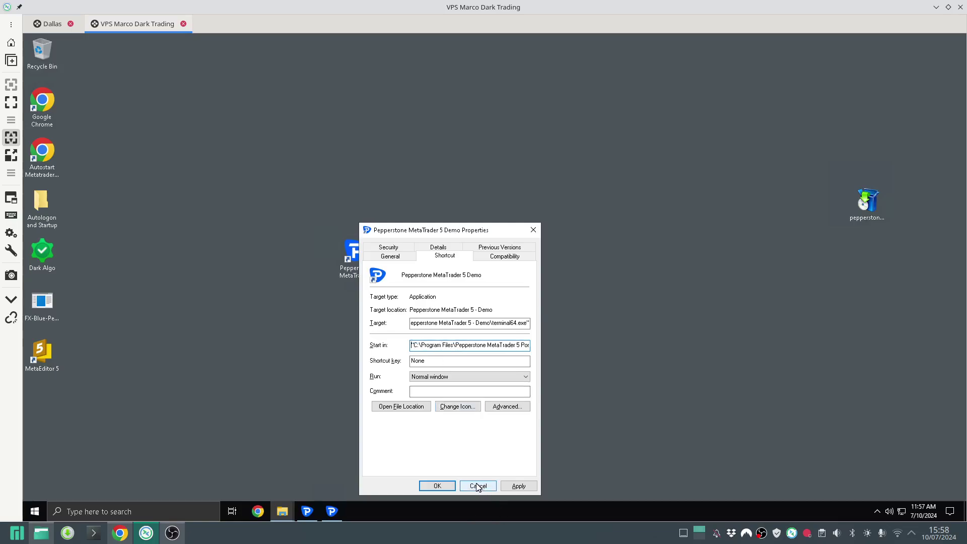
pyautogui.press('End')
pyautogui.click(478, 486)
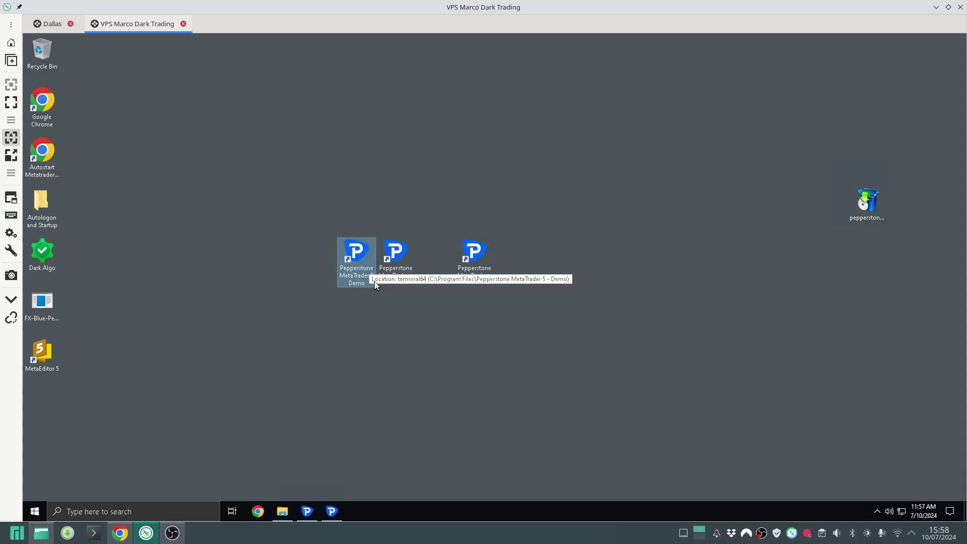
# Set the Demo shortcut's start-in folder to C:\Program Files\Pepperstone MetaTrader 5 - Demo
pyautogui.hotkey('alt', 'Return')
pyautogui.click(499, 345)
pyautogui.press('End')
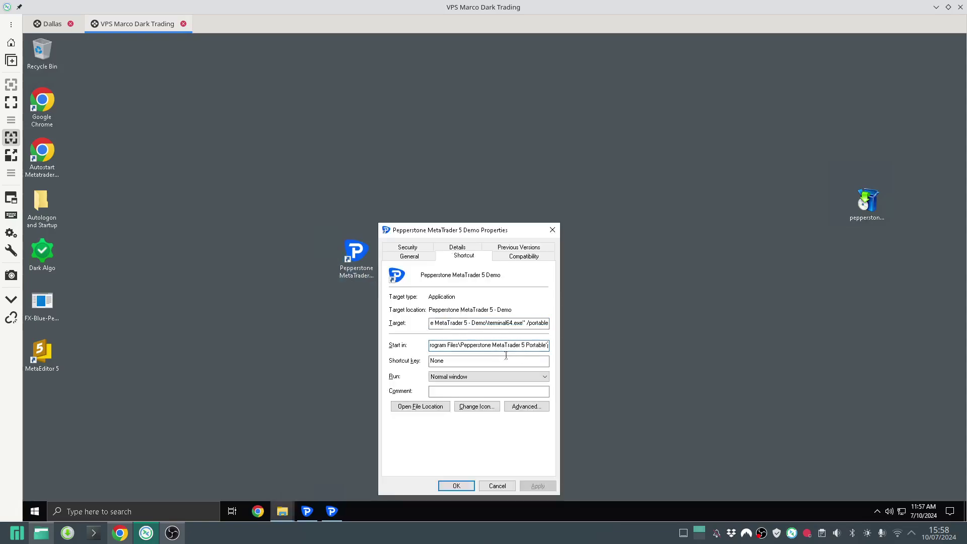
pyautogui.press('Left')
pyautogui.press('BackSpace')
pyautogui.press('BackSpace')
pyautogui.press('BackSpace')
pyautogui.press('BackSpace')
pyautogui.press('BackSpace')
pyautogui.press('BackSpace')
pyautogui.press('BackSpace')
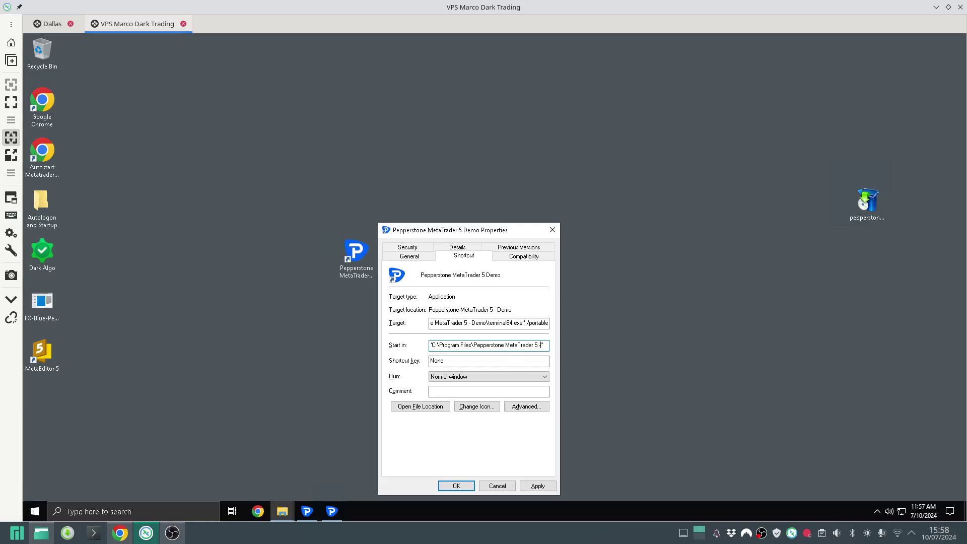
pyautogui.write('Demo')
# Remove the /portable switch from the Demo shortcut's target and save the shortcut properties
pyautogui.click(523, 323)
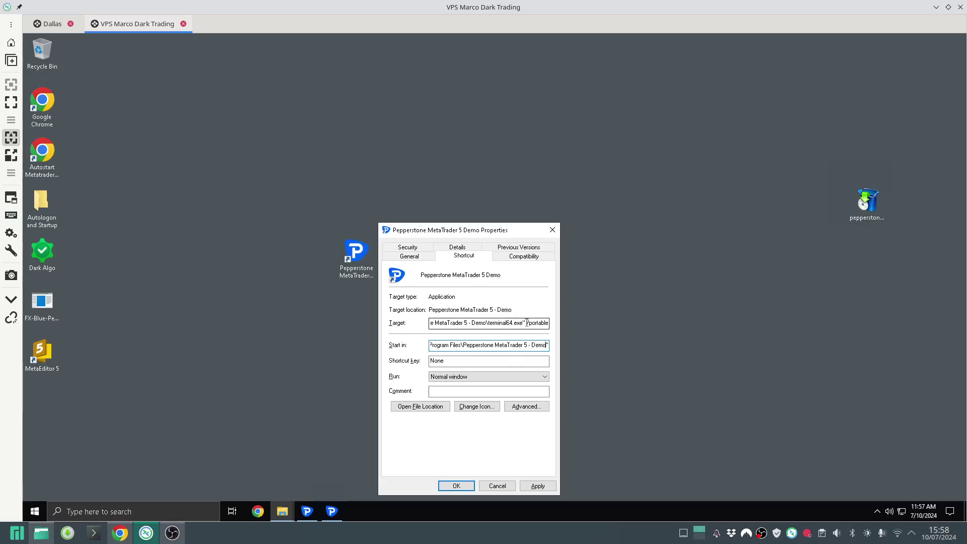
pyautogui.hotkey('shift', 'End')
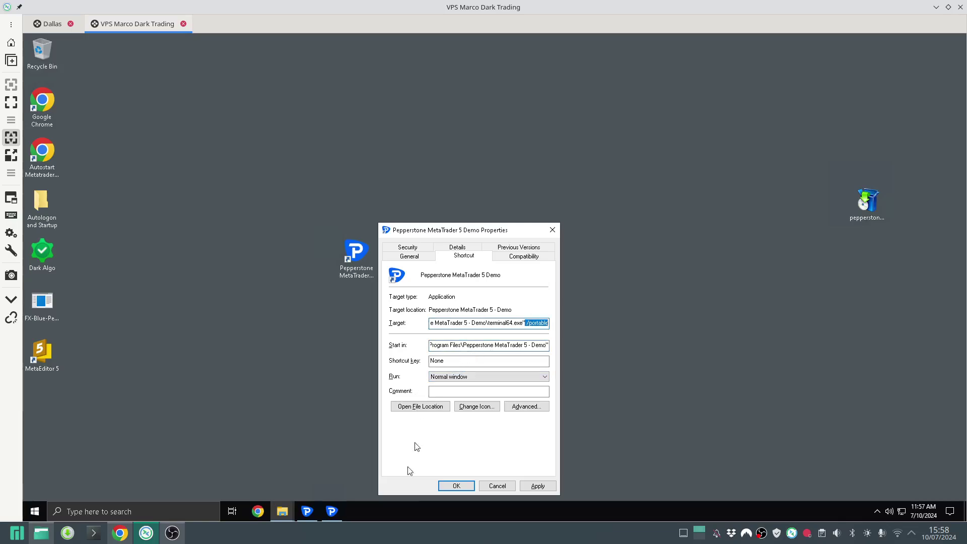
pyautogui.press('Delete')
pyautogui.click(447, 486)
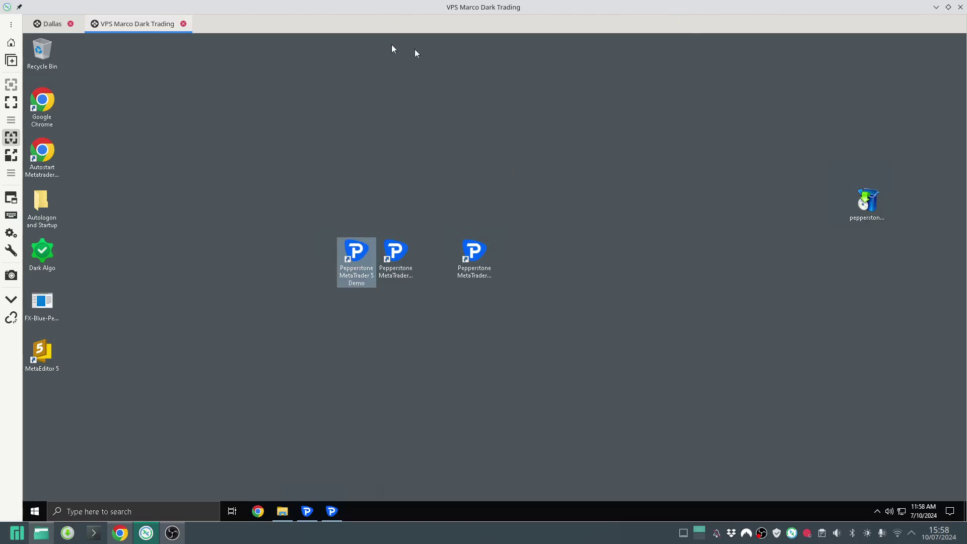
# Launch Pepperstone MetaTrader 5 Demo from the desktop and open its data folder
pyautogui.click(302, 285)
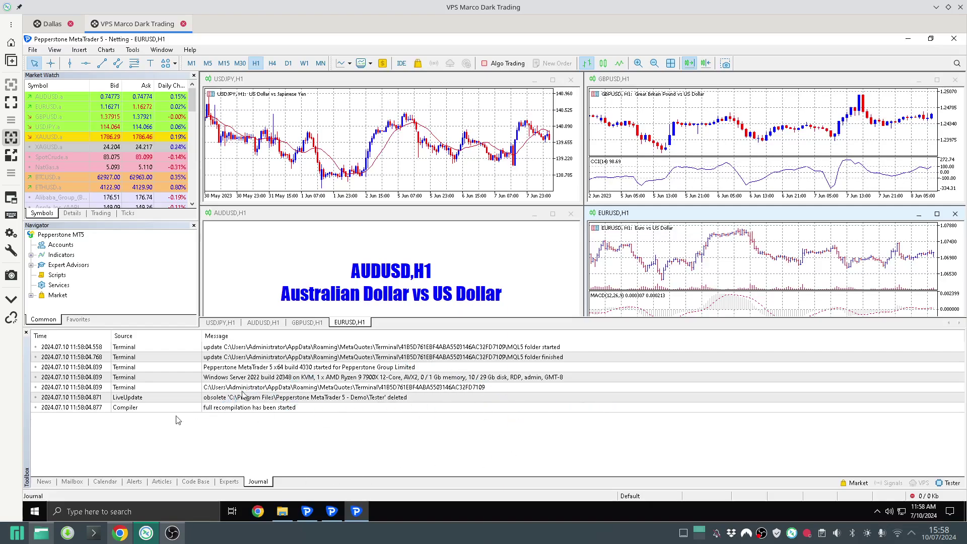
pyautogui.click(27, 51)
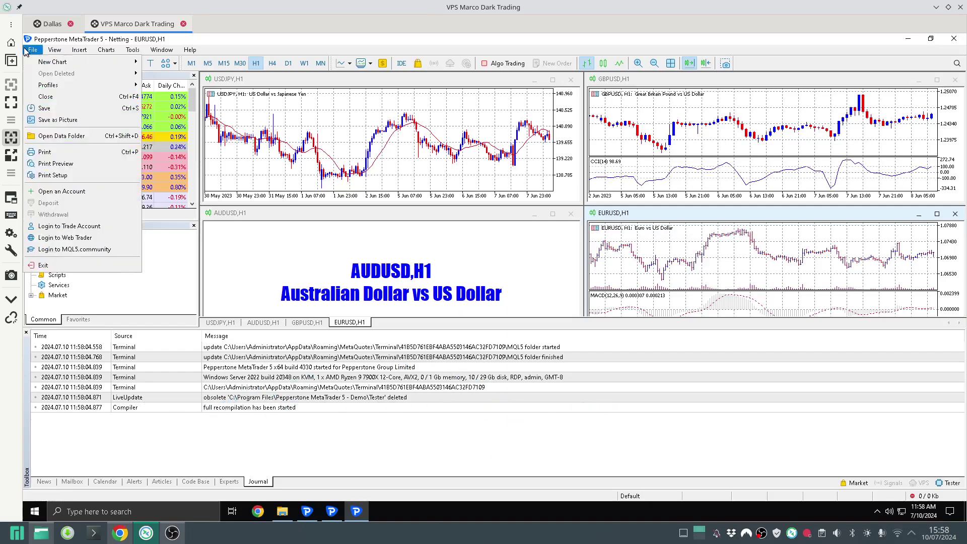
pyautogui.click(64, 135)
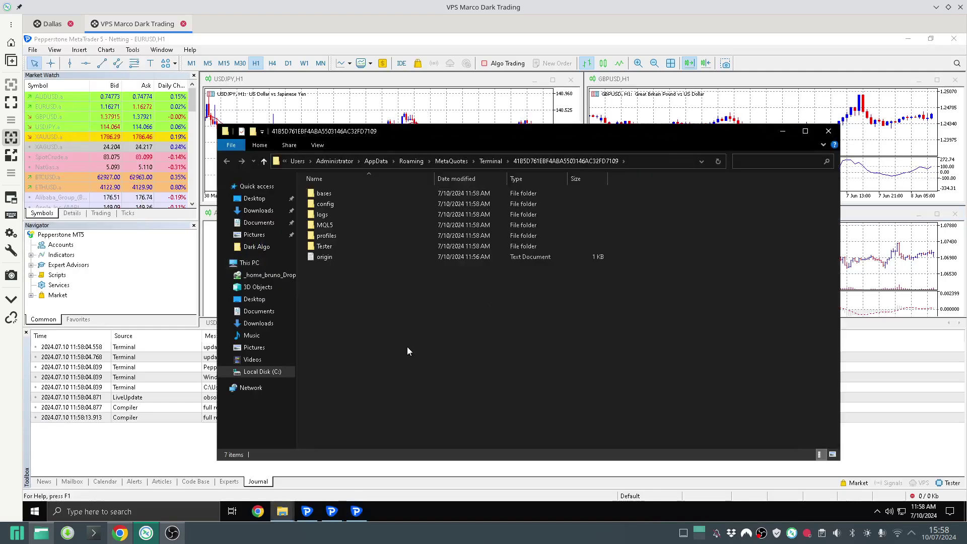
# Browse the terminal instance folders in the parent MetaQuotes Terminal folder, then cancel opening an account in the Demo terminal
pyautogui.hotkey('alt', 'Up')
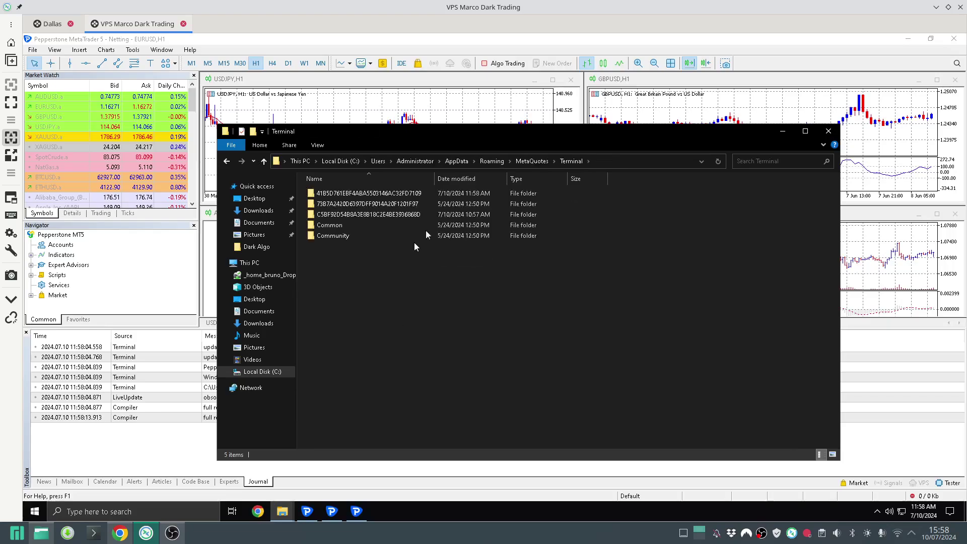
pyautogui.click(352, 204)
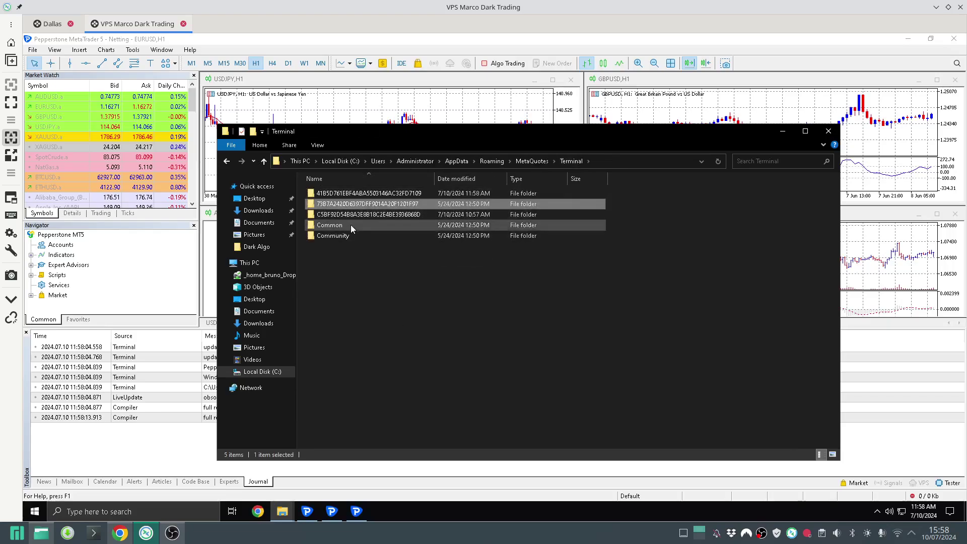
pyautogui.press('Up')
pyautogui.press('Down')
pyautogui.press('Down')
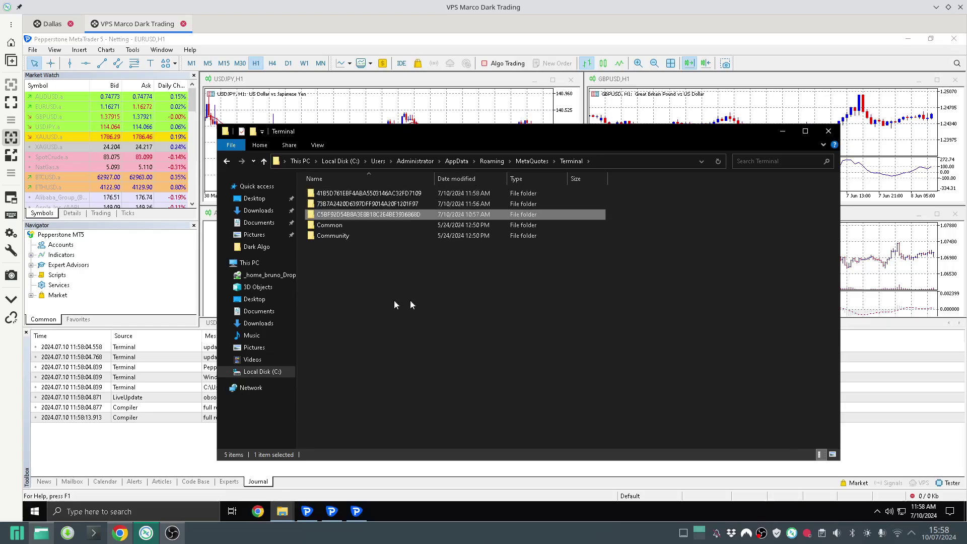
pyautogui.press('Up')
pyautogui.press('Up')
pyautogui.press('Return')
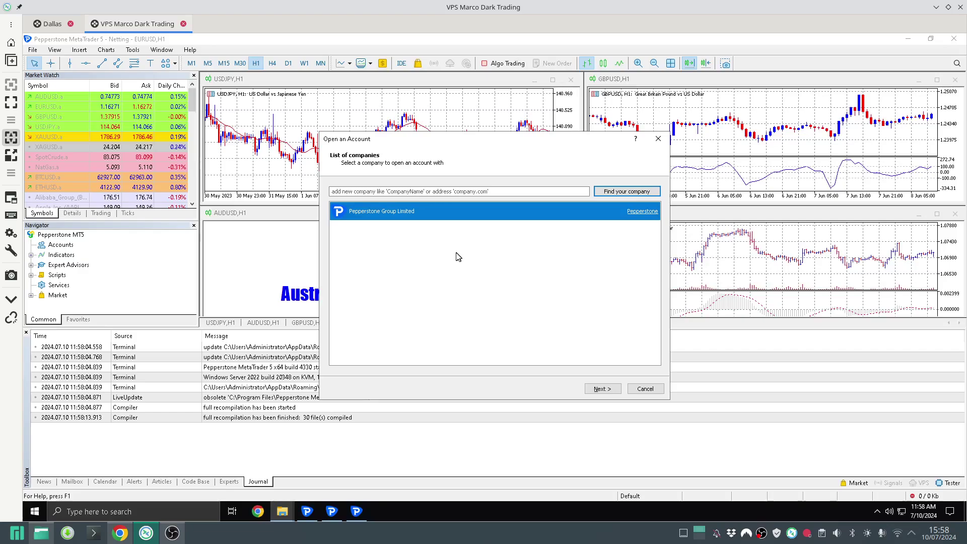
pyautogui.click(641, 390)
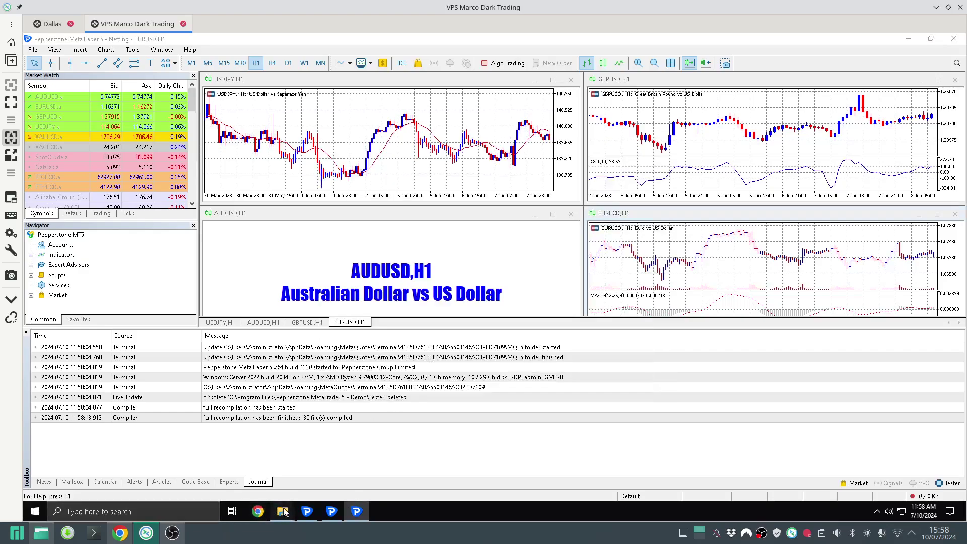
# Return to the Terminal folder in File Explorer, inspect the instance folder starting with 73B7A2420D, and close the window
pyautogui.moveTo(282, 518)
pyautogui.click(316, 473)
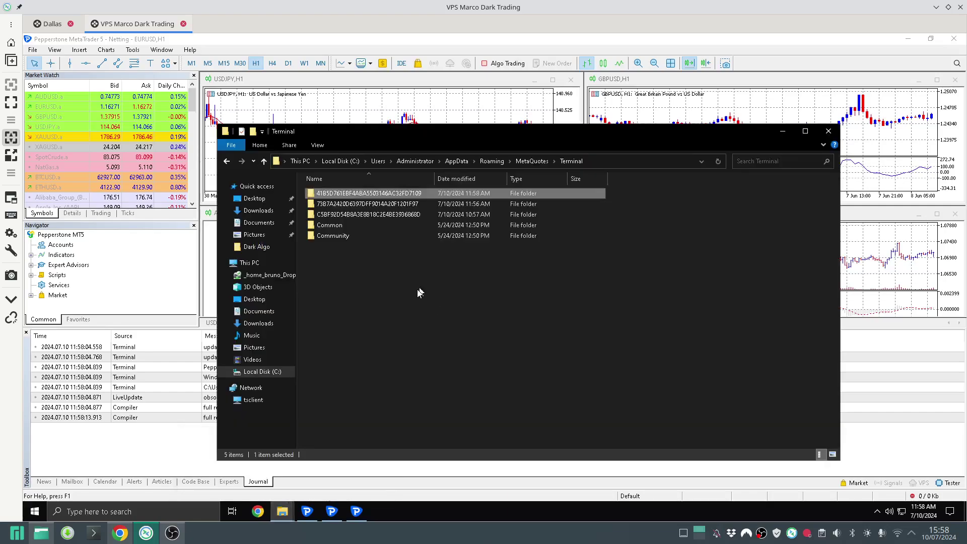
pyautogui.press('Down')
pyautogui.press('Return')
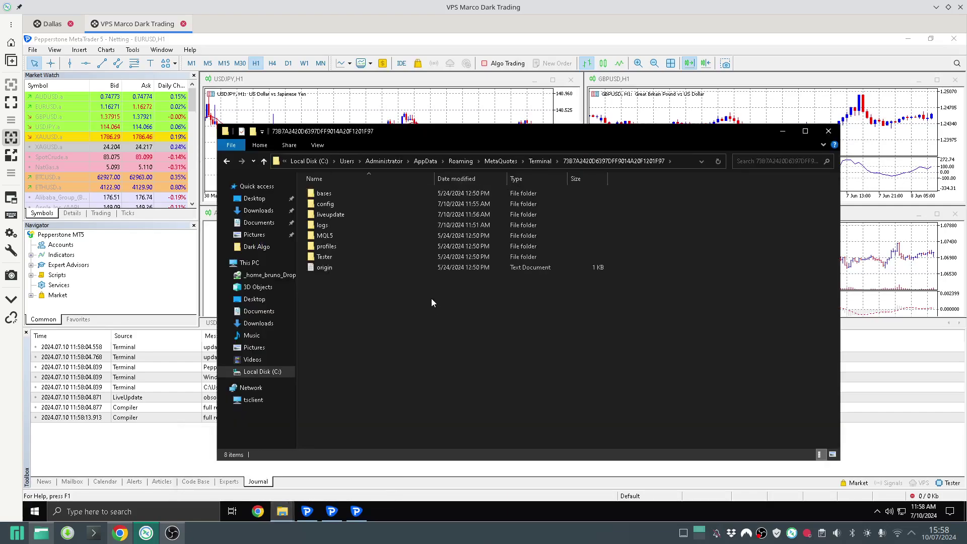
pyautogui.press('BackSpace')
pyautogui.click(828, 131)
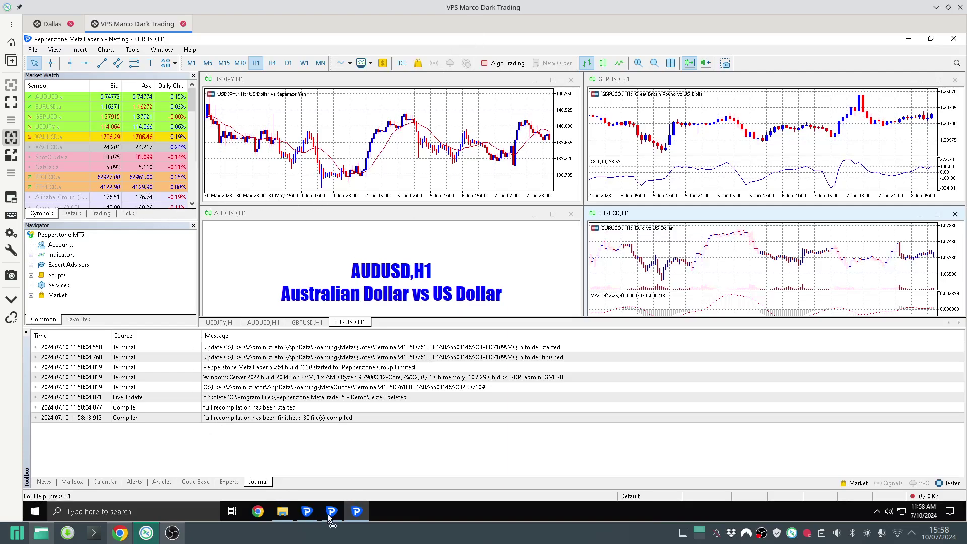
pyautogui.moveTo(298, 513)
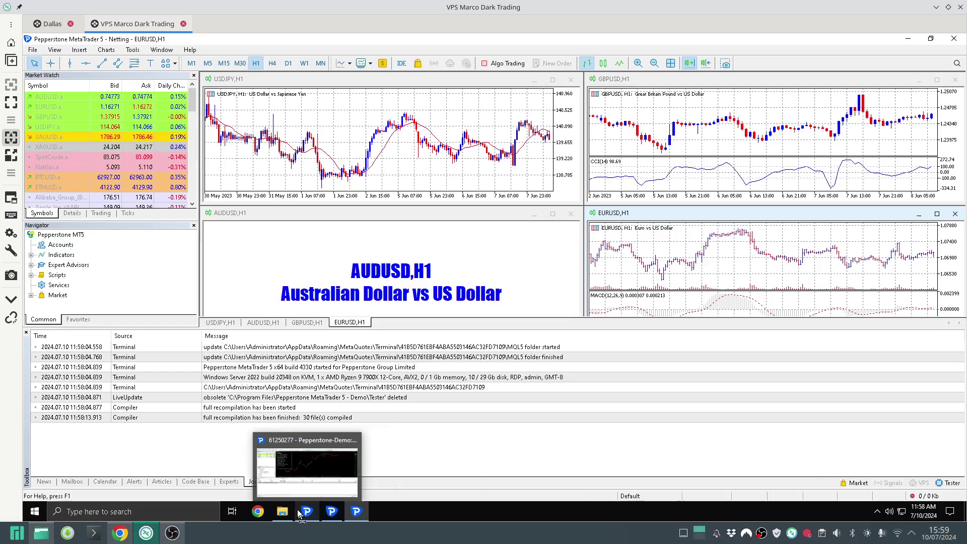